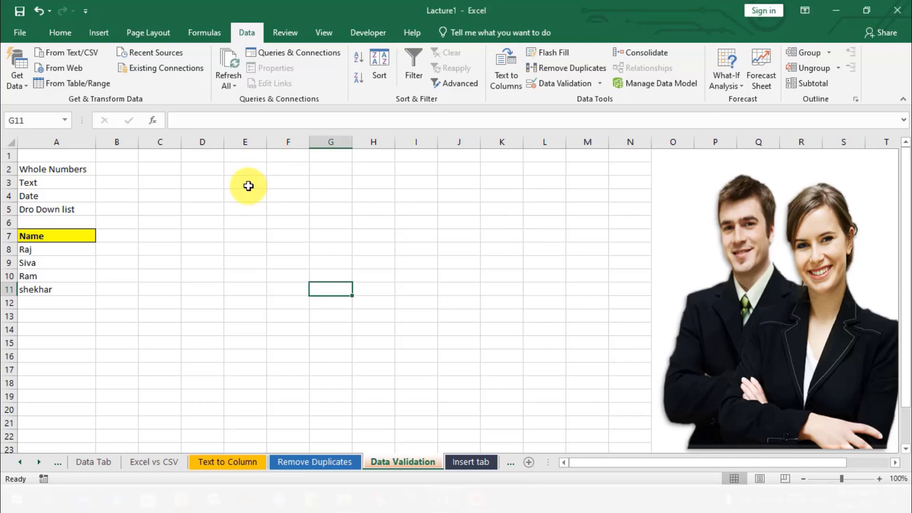
# - Enter the sample values dgmk, 11515 and 1.02 in cells E3, E4 and E5
pyautogui.click(246, 182)
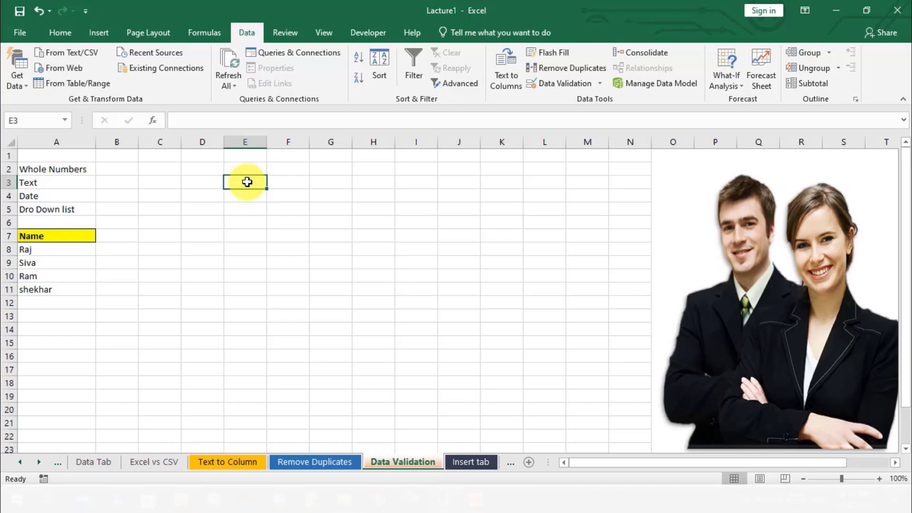
pyautogui.doubleClick(247, 182)
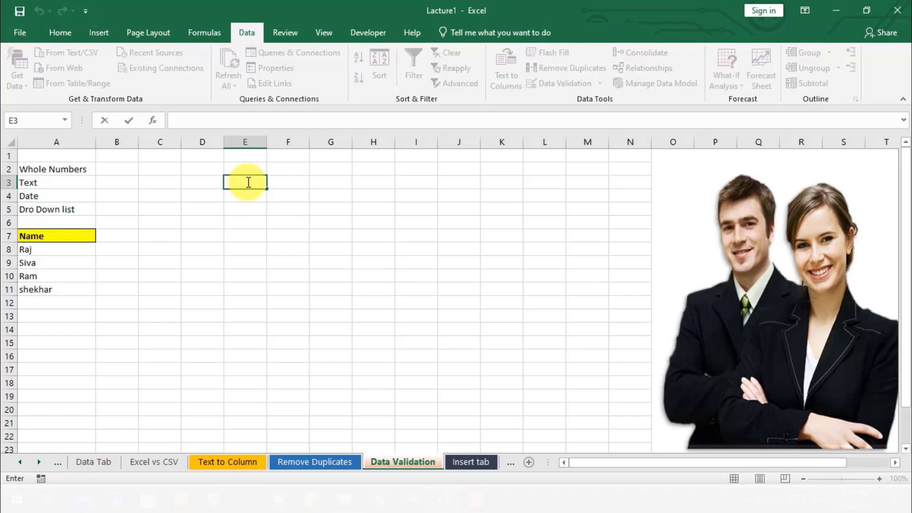
pyautogui.write('dgmk')
pyautogui.press('Return')
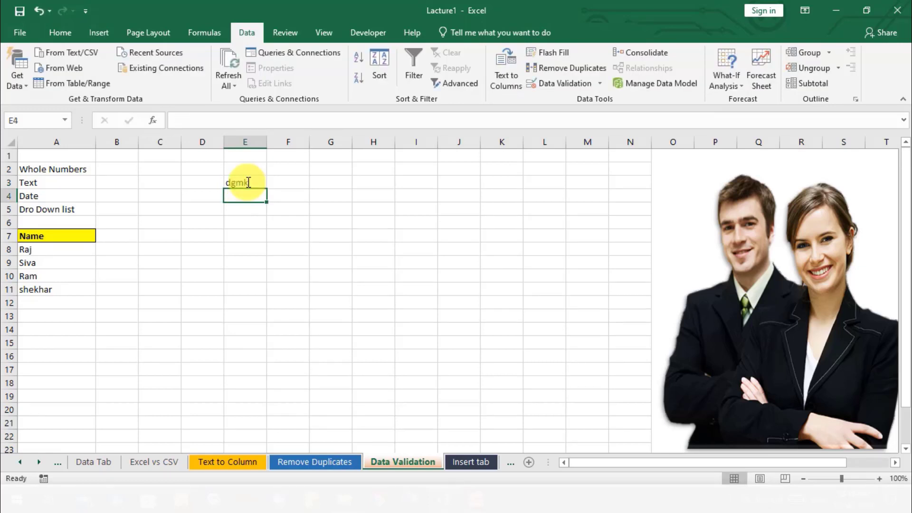
pyautogui.write('11515')
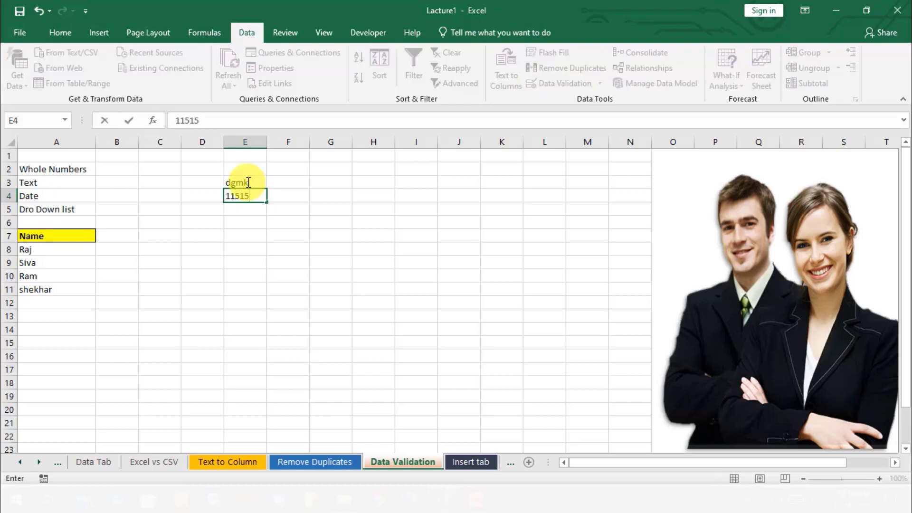
pyautogui.press('Return')
pyautogui.write('1.02')
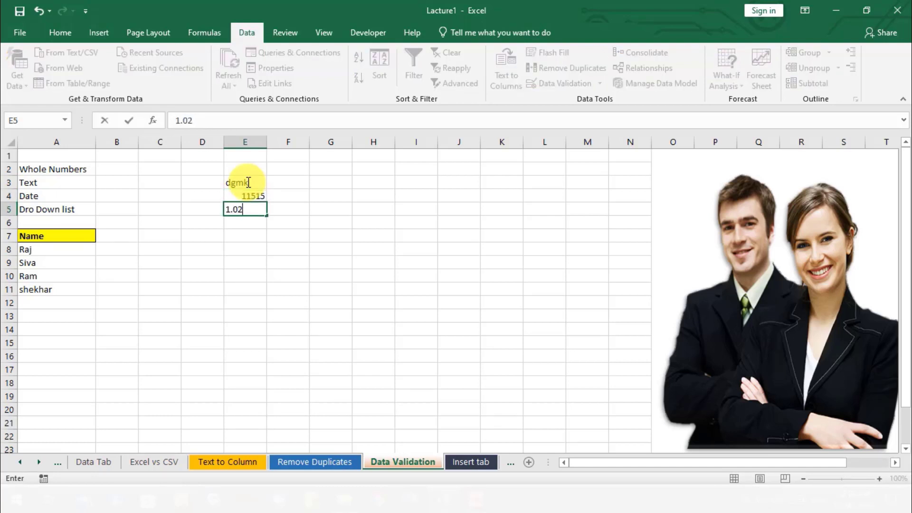
pyautogui.press('Return')
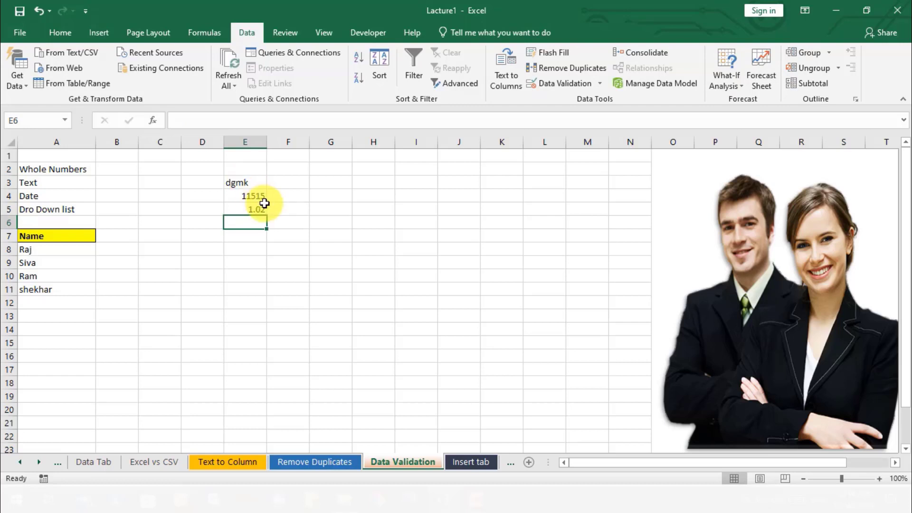
# - Clear the sample entries from the range E2 to E6
pyautogui.click(297, 179)
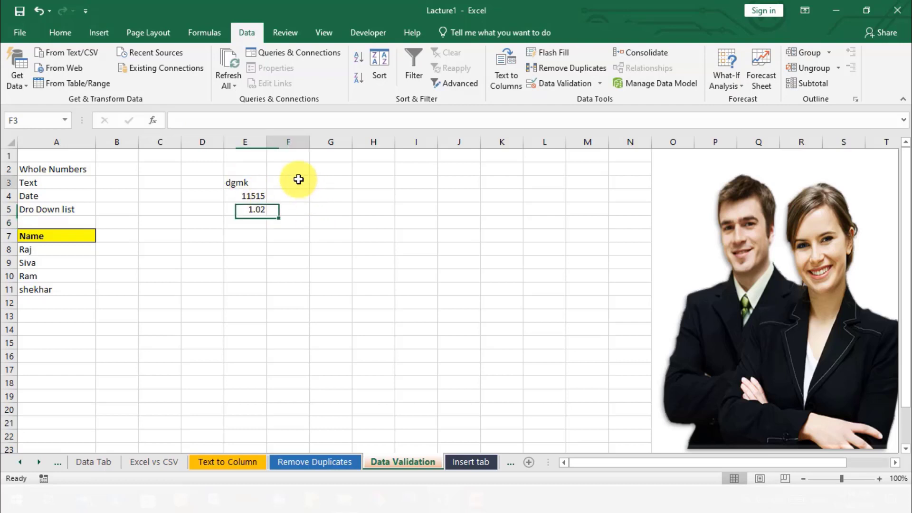
pyautogui.click(278, 232)
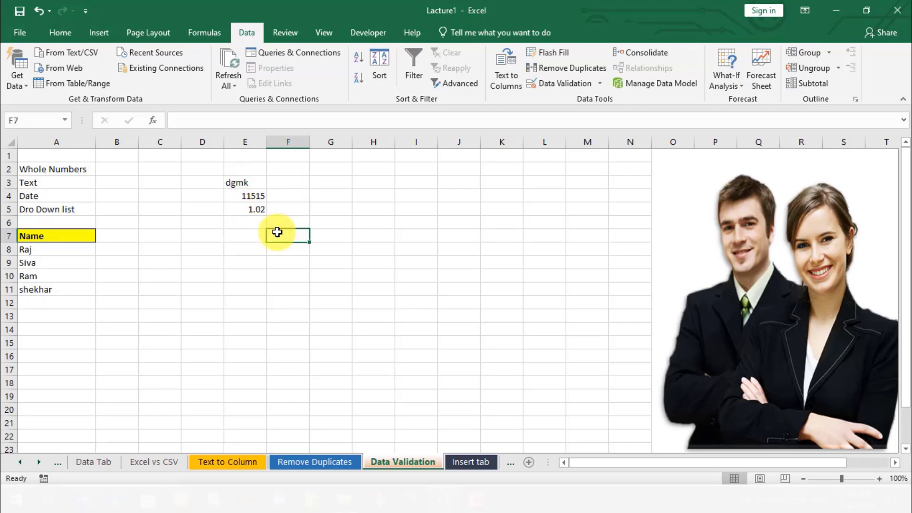
pyautogui.click(212, 194)
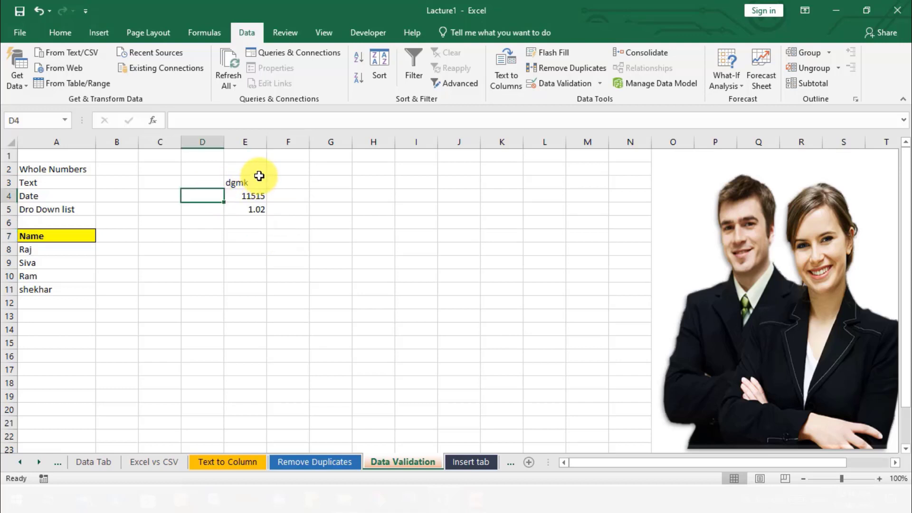
pyautogui.moveTo(258, 173); pyautogui.dragTo(266, 220)
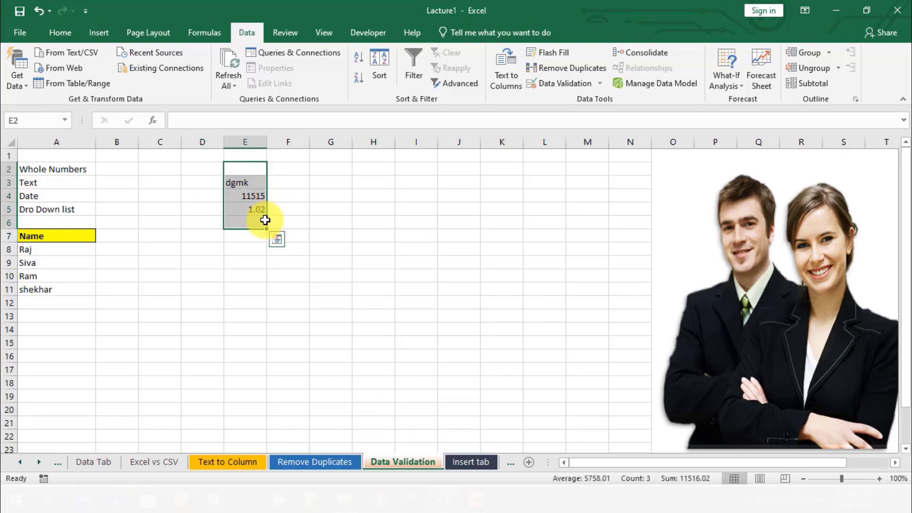
pyautogui.press('Delete')
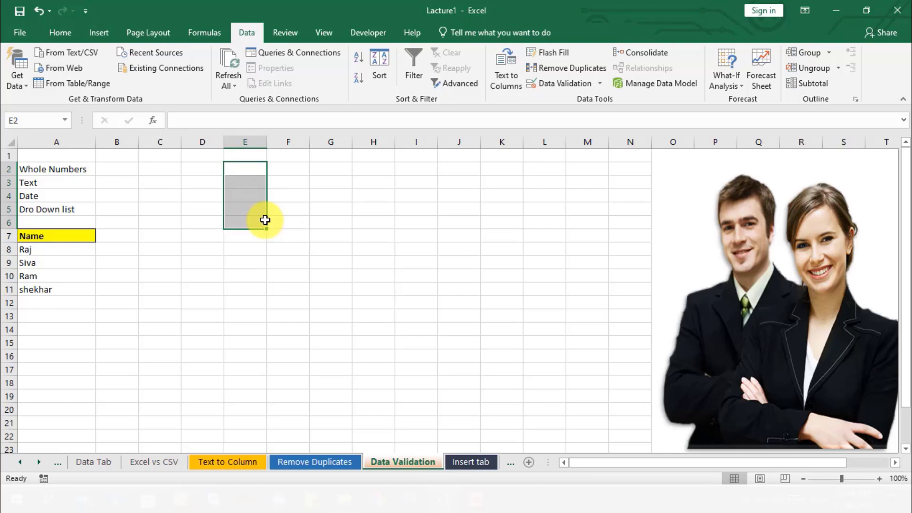
pyautogui.click(343, 227)
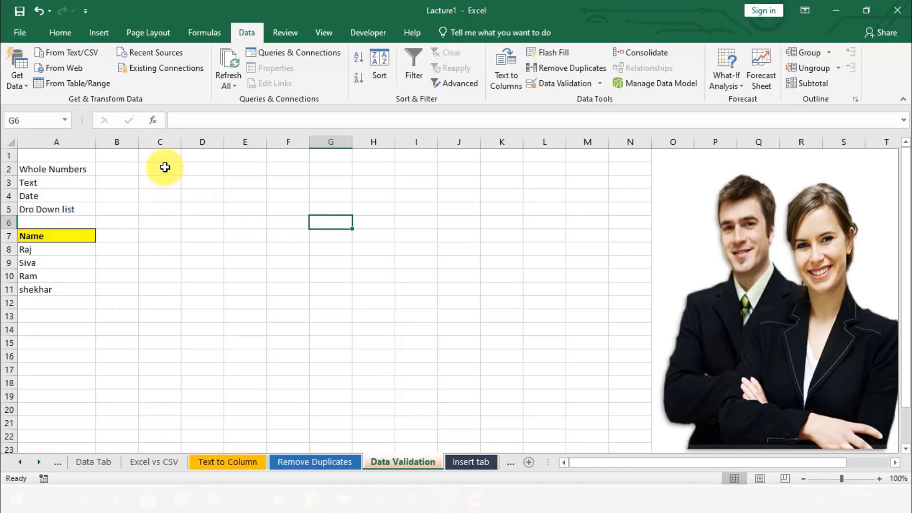
# - Widen column C
pyautogui.moveTo(163, 169); pyautogui.dragTo(170, 286)
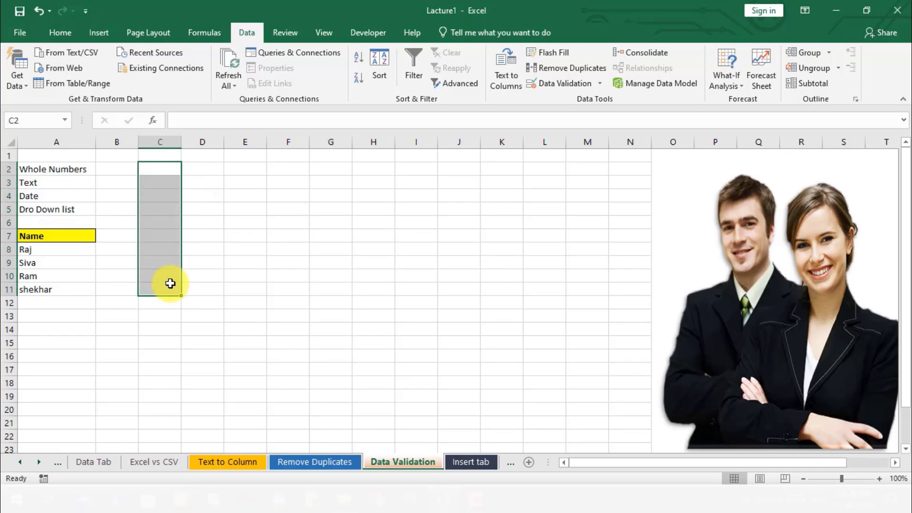
pyautogui.moveTo(181, 143); pyautogui.dragTo(181, 264)
pyautogui.click(221, 195)
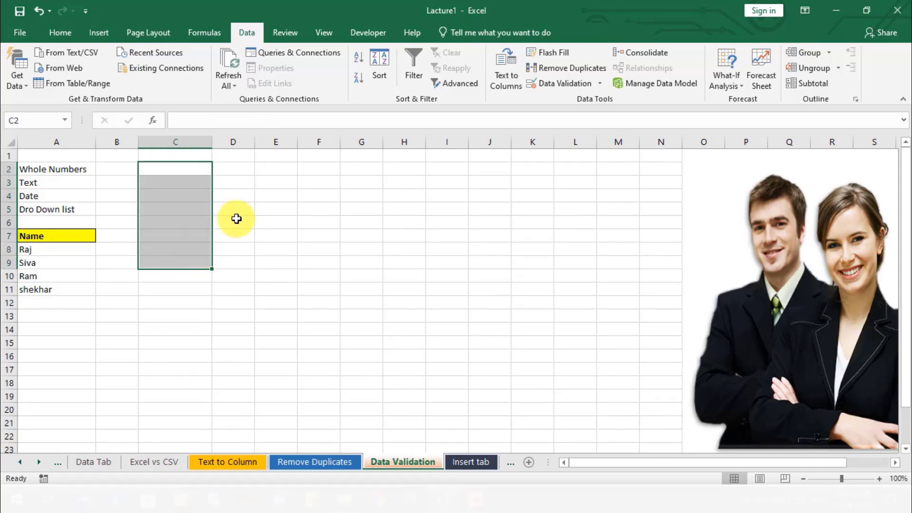
pyautogui.click(175, 170)
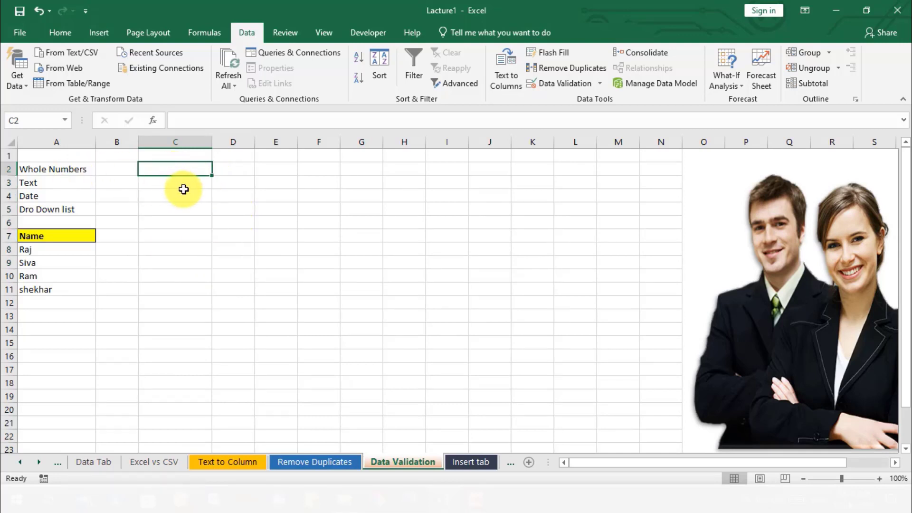
pyautogui.click(184, 190)
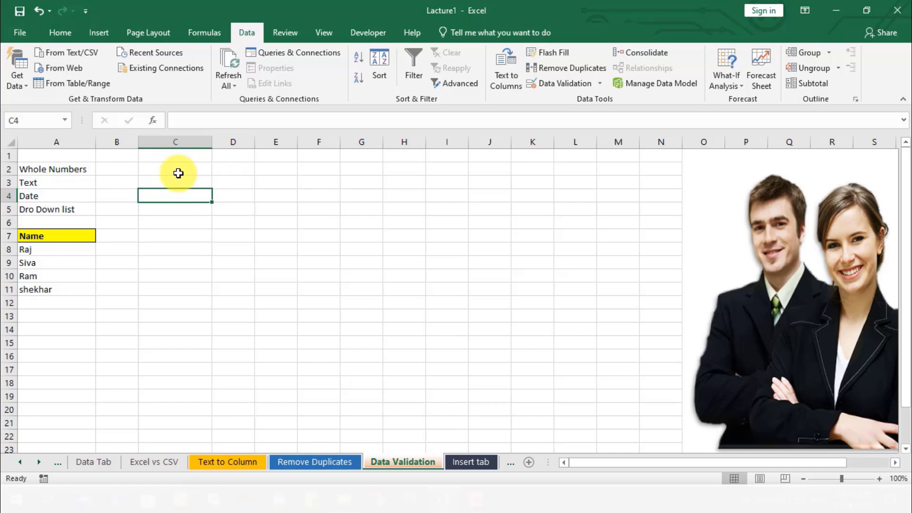
pyautogui.click(202, 167)
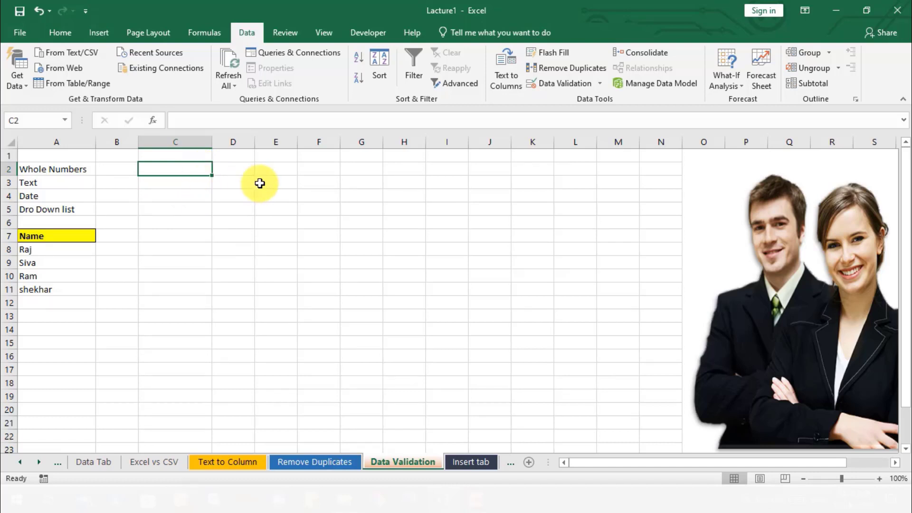
pyautogui.moveTo(185, 195); pyautogui.dragTo(188, 163)
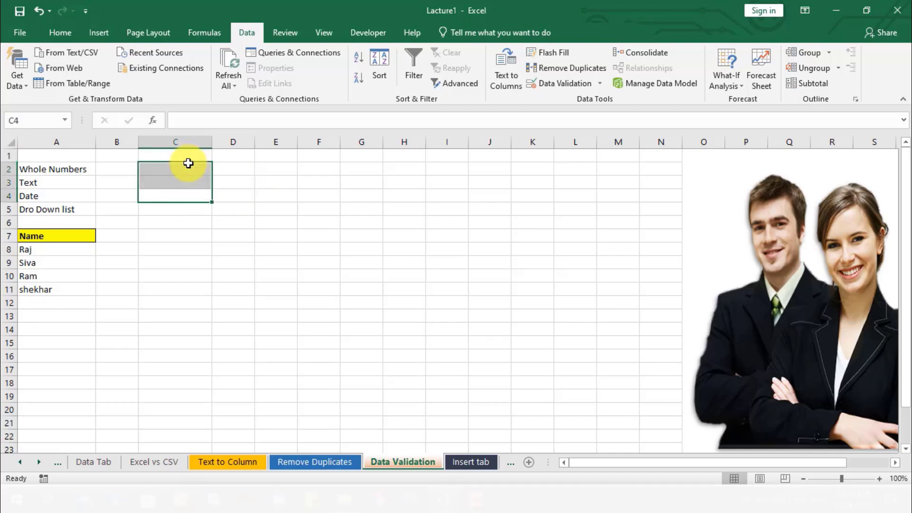
pyautogui.click(190, 177)
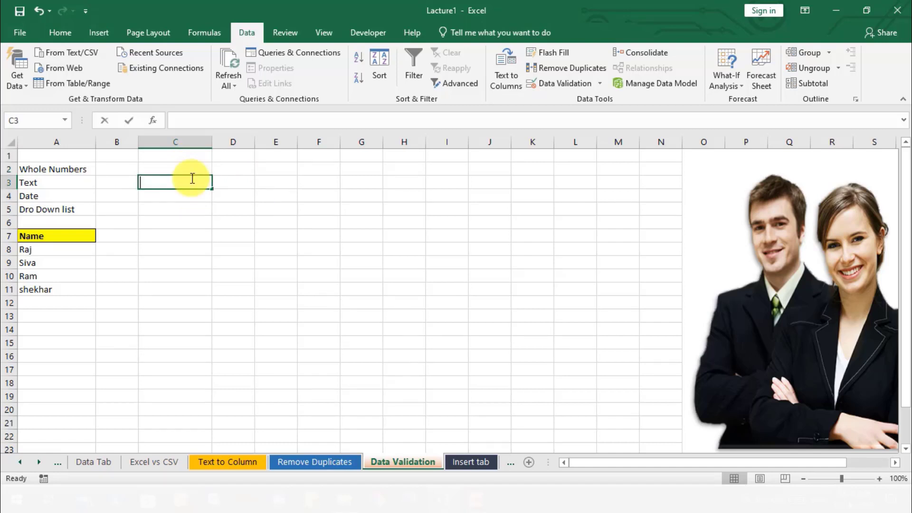
pyautogui.click(200, 225)
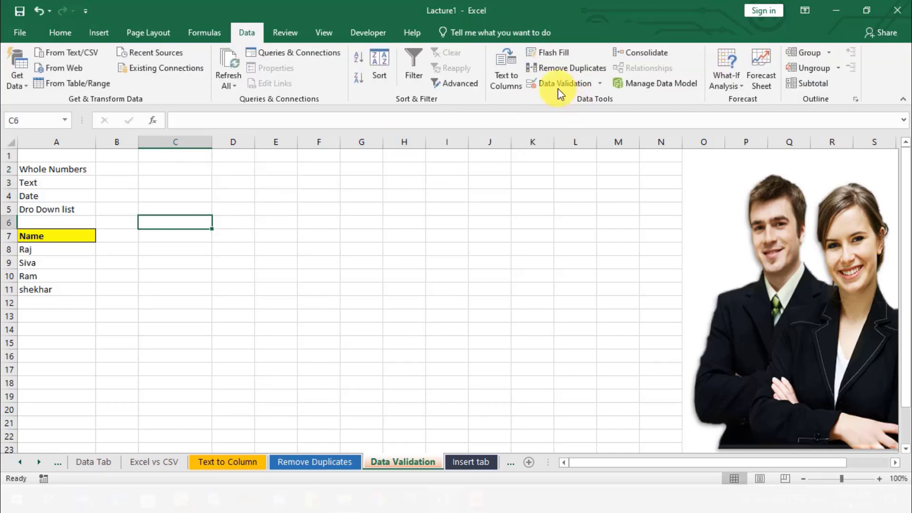
pyautogui.click(165, 153)
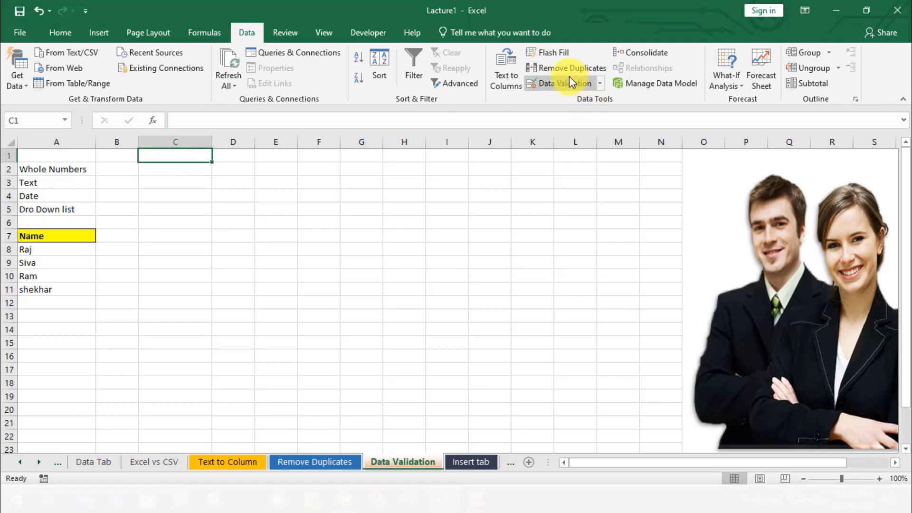
pyautogui.click(583, 84)
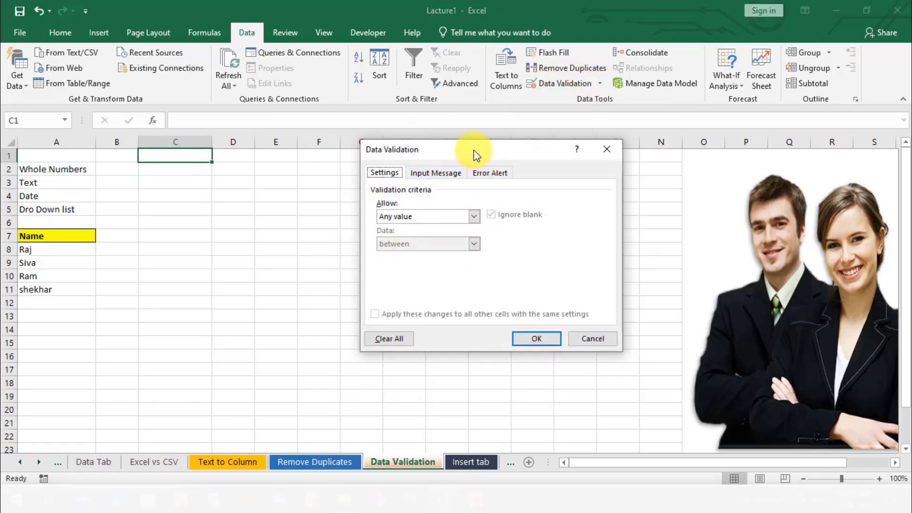
pyautogui.moveTo(474, 149); pyautogui.dragTo(420, 125)
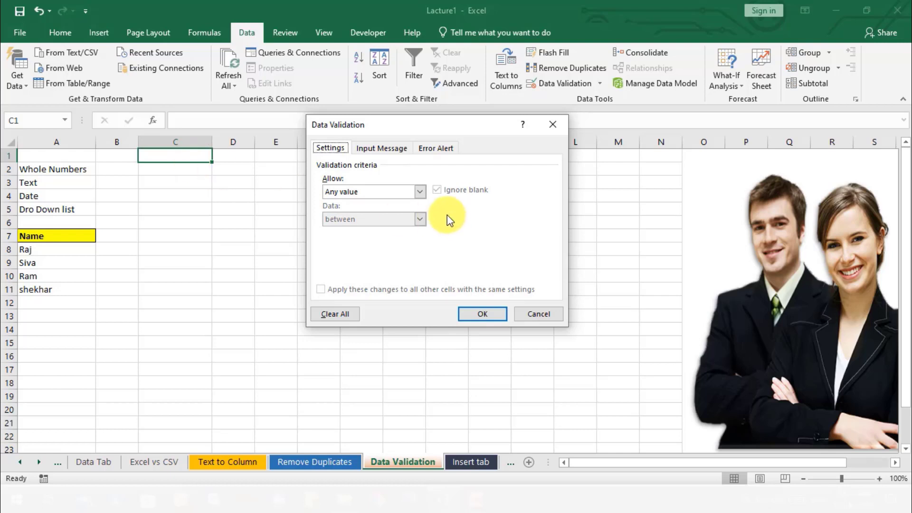
pyautogui.click(420, 191)
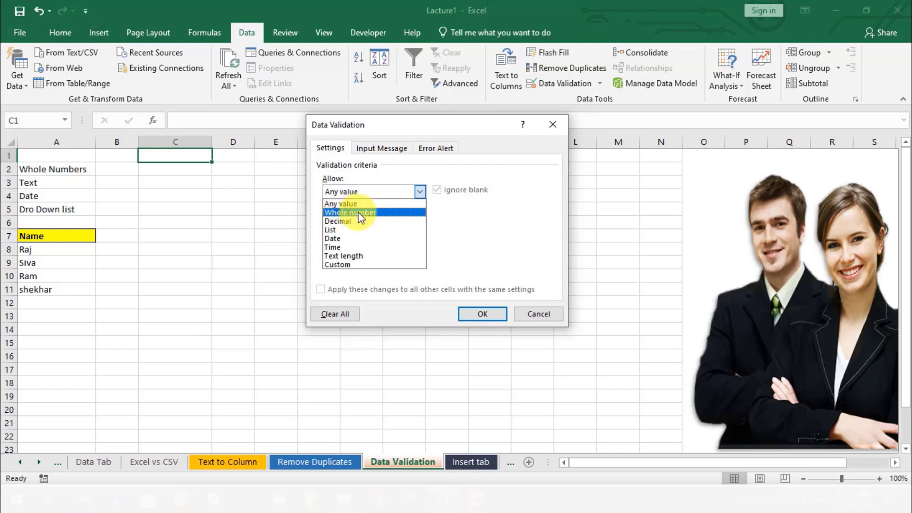
pyautogui.click(557, 124)
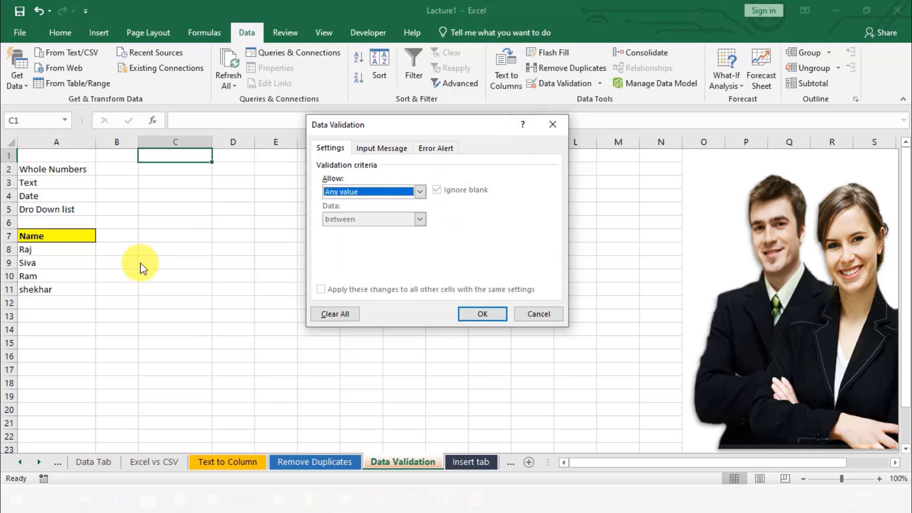
pyautogui.click(557, 317)
pyautogui.click(271, 234)
# - Apply data validation to cells C1 to C9 that allows only whole numbers between a minimum of 10 and a maximum of 50
pyautogui.click(168, 159)
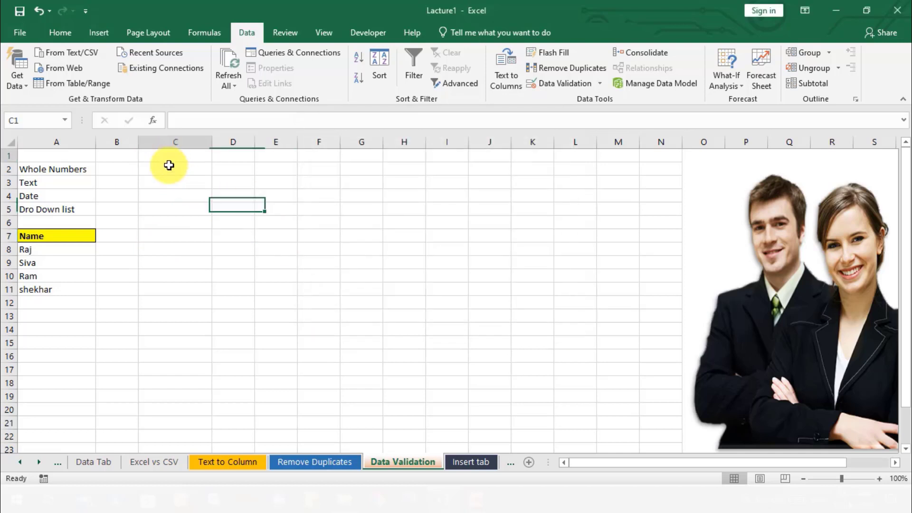
pyautogui.moveTo(168, 165); pyautogui.dragTo(179, 256)
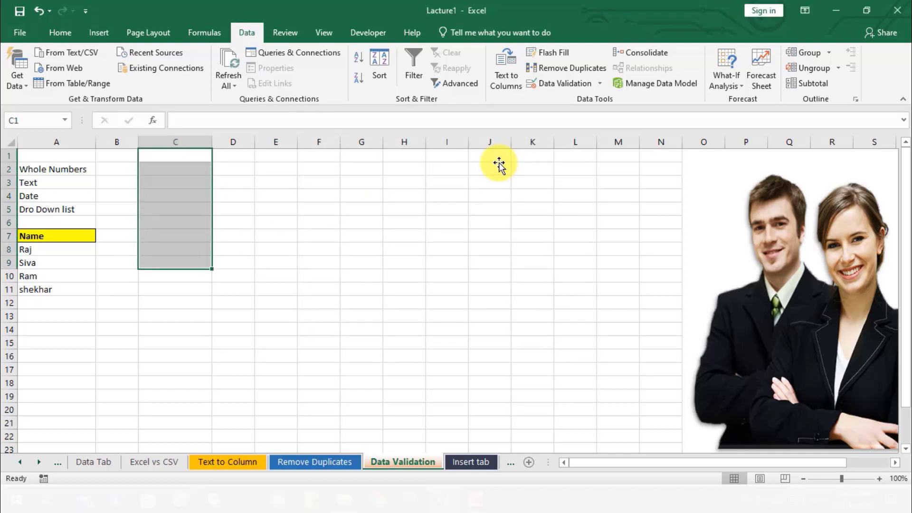
pyautogui.click(559, 84)
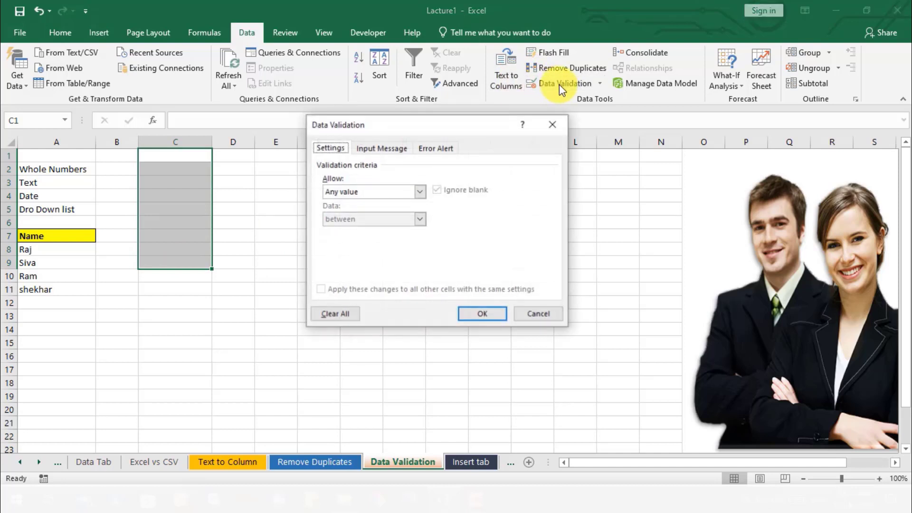
pyautogui.click(417, 191)
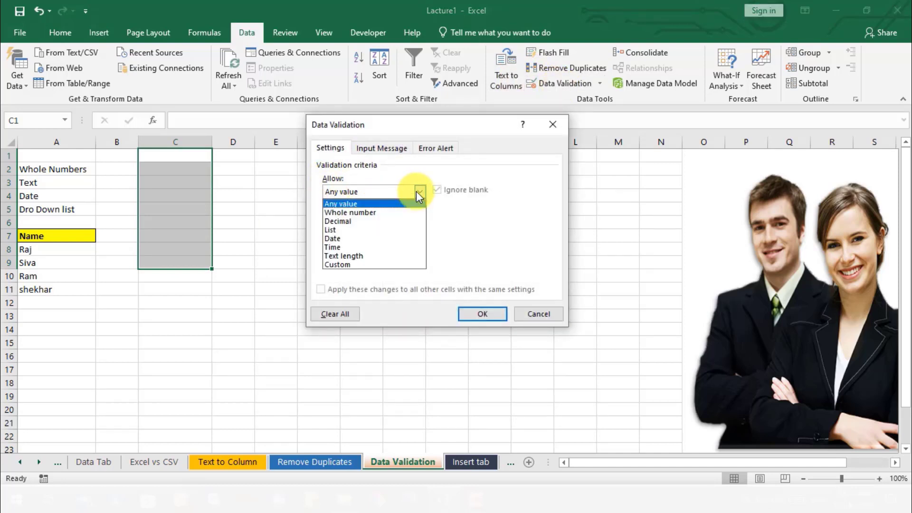
pyautogui.click(335, 213)
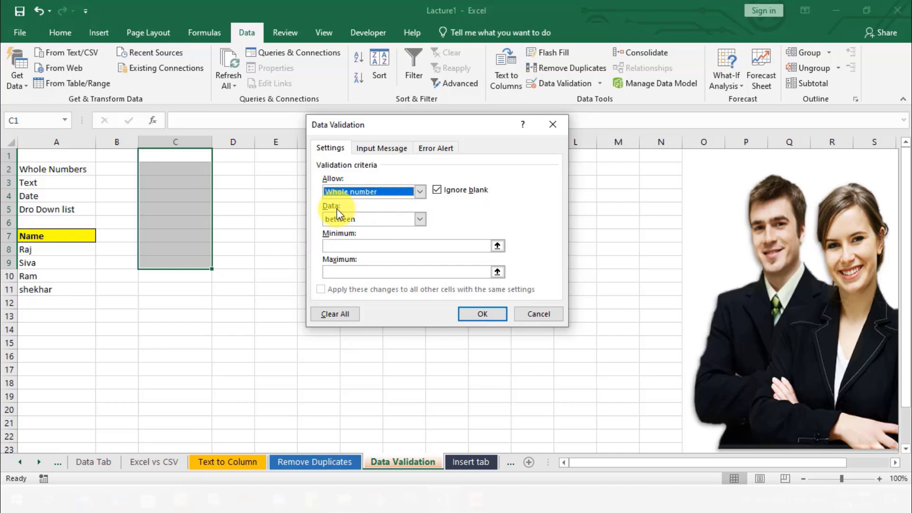
pyautogui.click(425, 220)
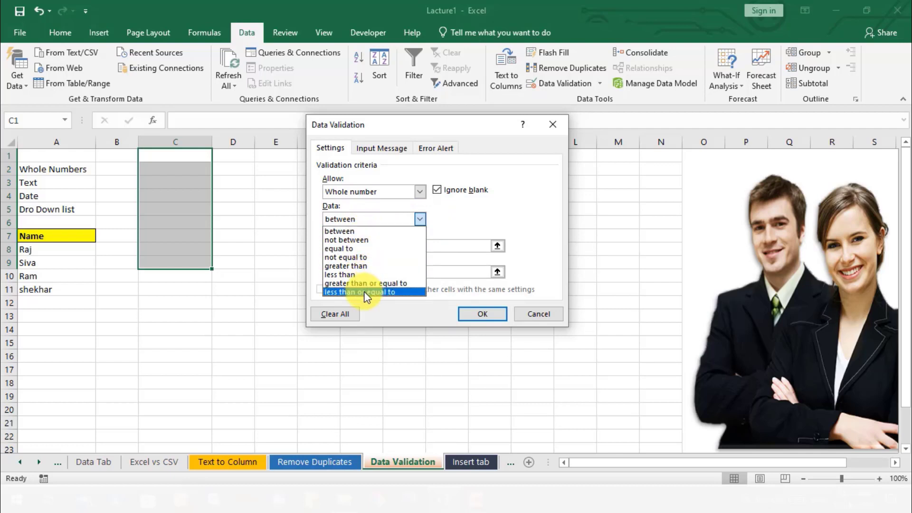
pyautogui.click(339, 232)
pyautogui.click(348, 245)
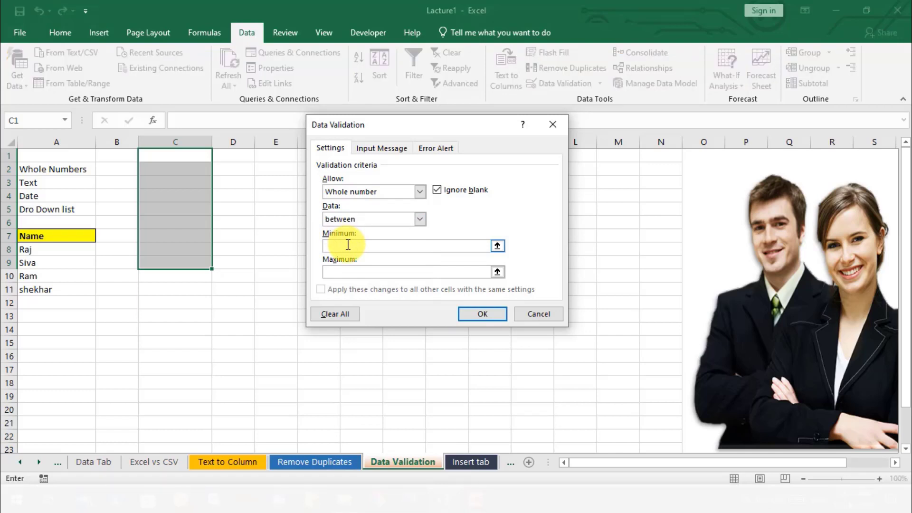
pyautogui.write('10')
pyautogui.click(350, 272)
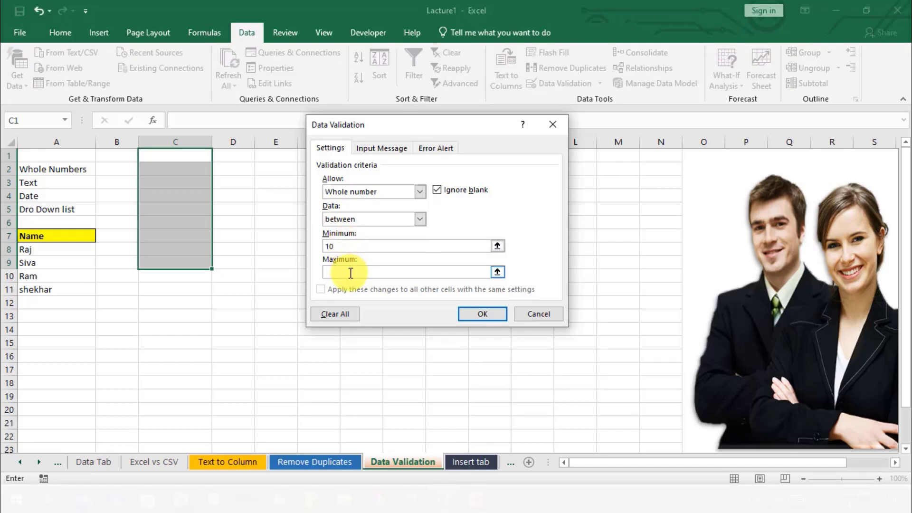
pyautogui.write('50')
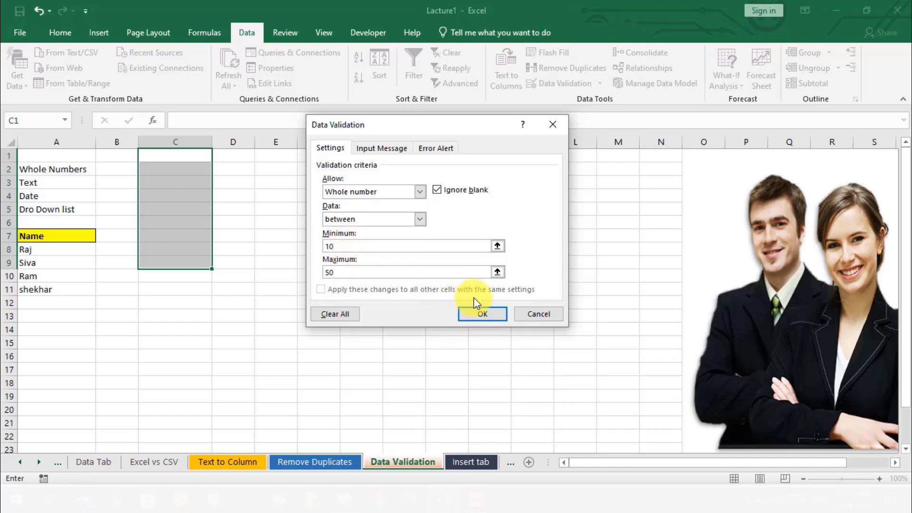
pyautogui.click(484, 314)
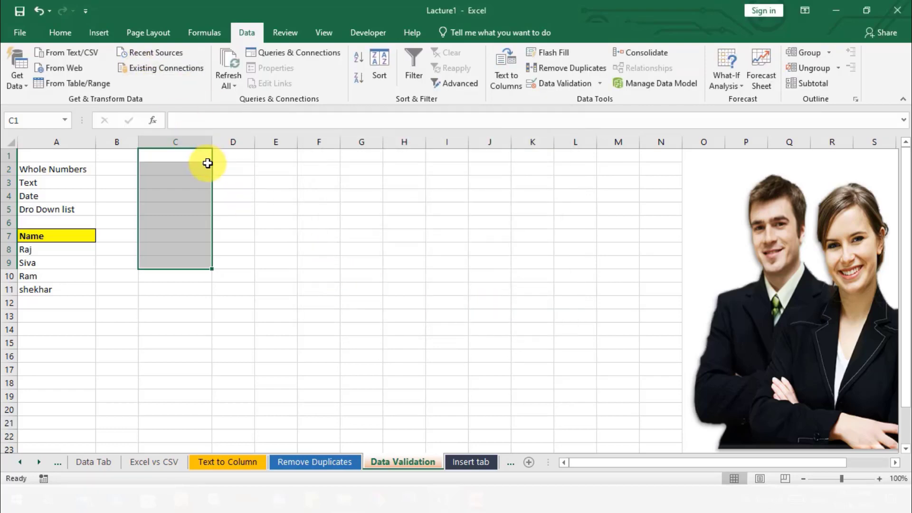
# - Apply all borders to cells C1 to C9
pyautogui.hotkey('alt', 'h')
pyautogui.press('b')
pyautogui.press('a')
pyautogui.click(238, 244)
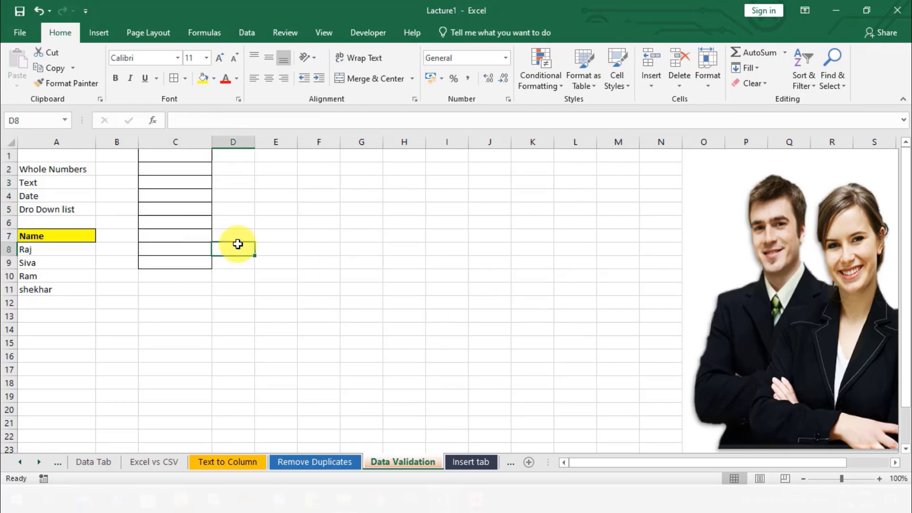
# - Enter the value 10 in cell C1
pyautogui.click(195, 159)
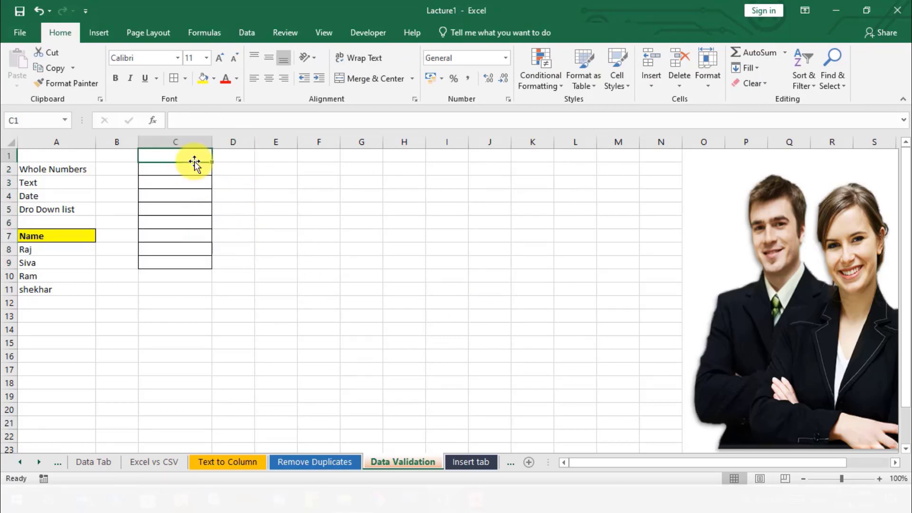
pyautogui.write('0')
pyautogui.press('BackSpace')
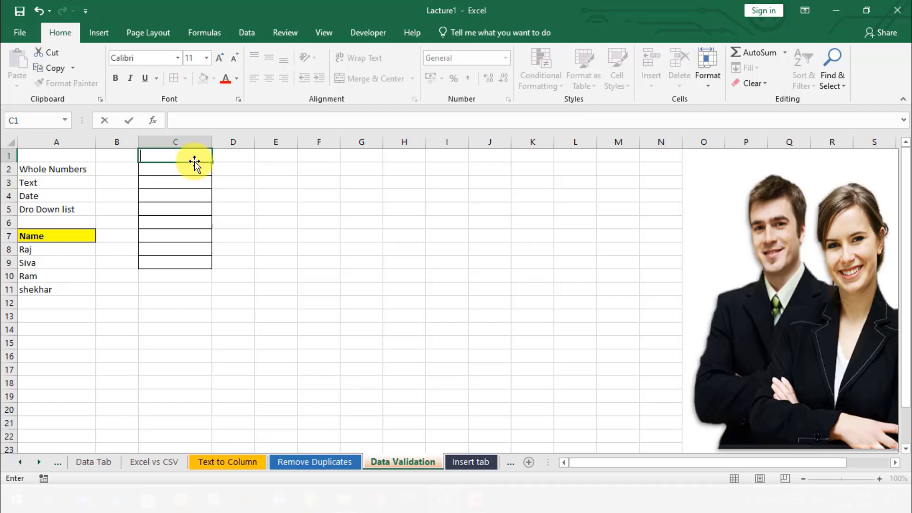
pyautogui.write('10')
pyautogui.press('Return')
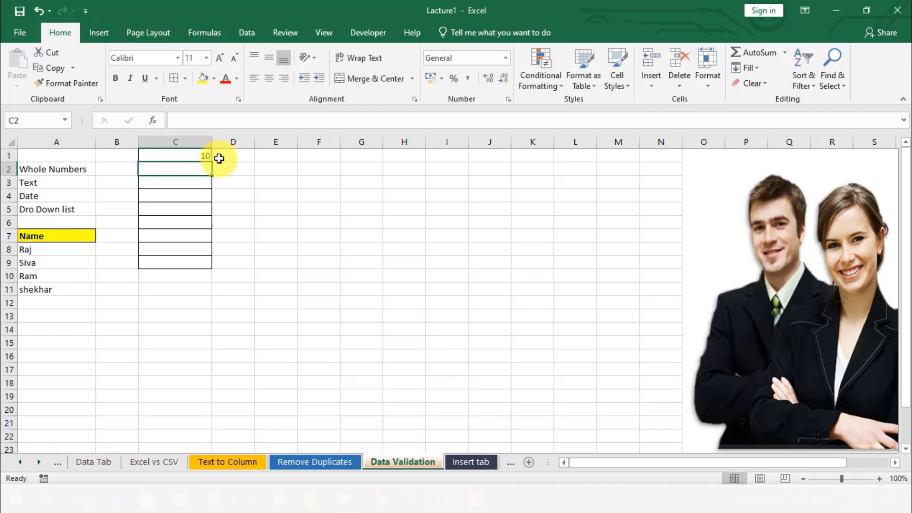
# - Try to enter a person's first name as text in cell C2, then dismiss the entry
pyautogui.doubleClick(192, 166)
pyautogui.write('raj')
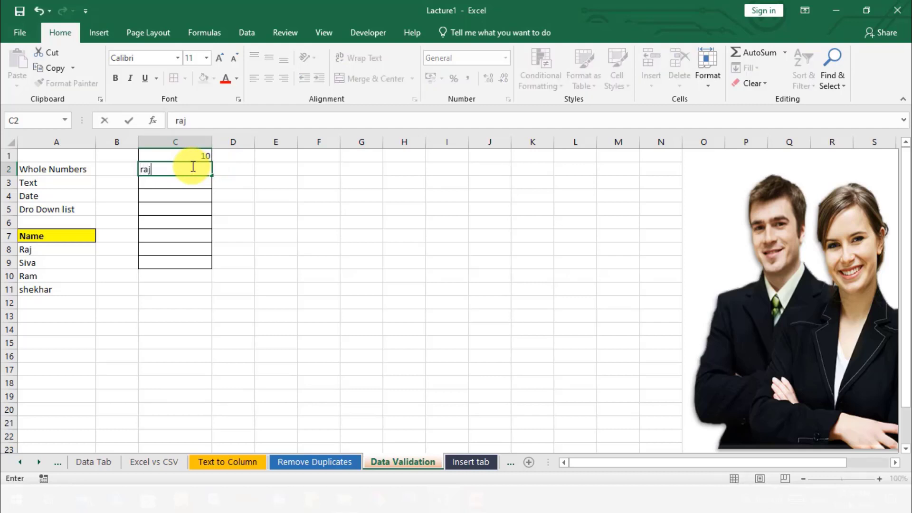
pyautogui.press('Return')
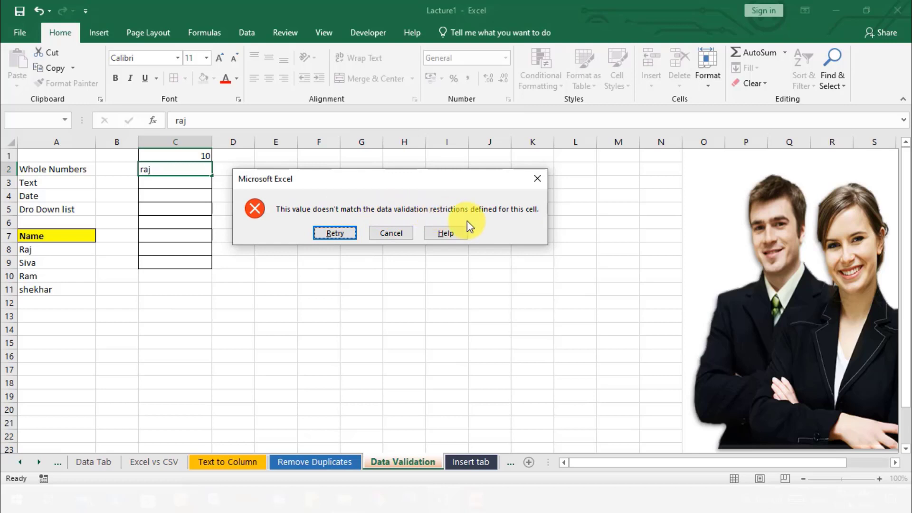
pyautogui.click(537, 179)
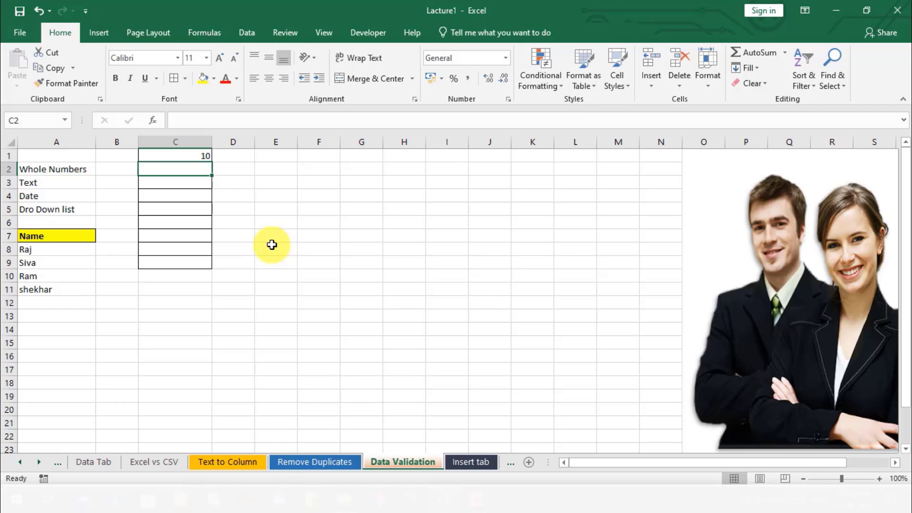
# - Try to enter the out-of-range number 55 in cell C2, then dismiss the entry
pyautogui.doubleClick(202, 169)
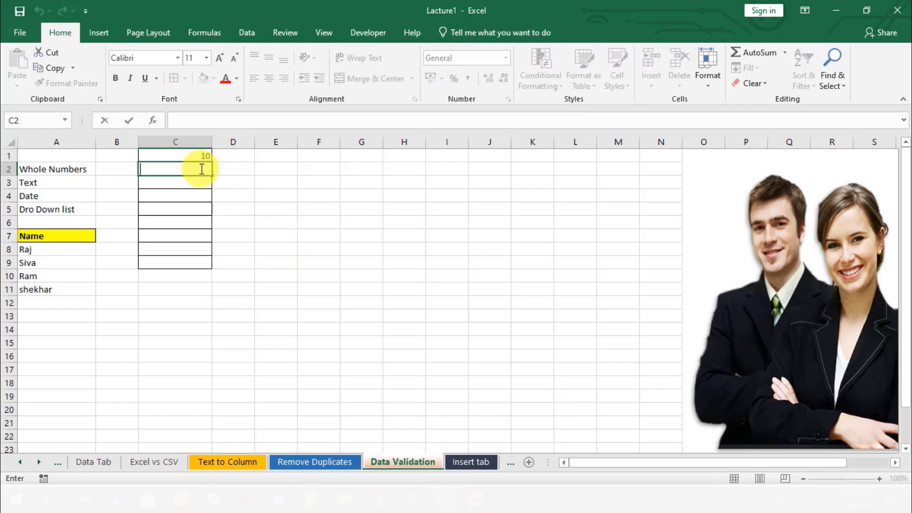
pyautogui.write('55')
pyautogui.press('Return')
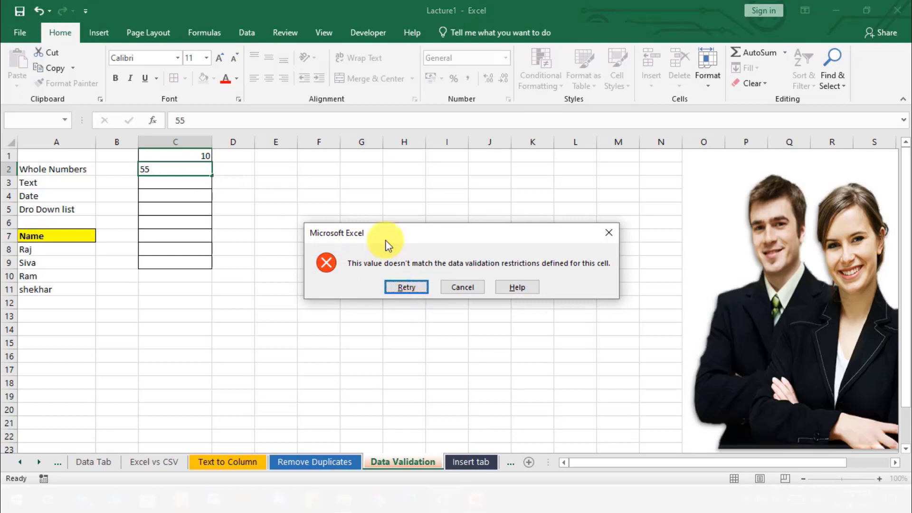
pyautogui.moveTo(422, 231); pyautogui.dragTo(344, 173)
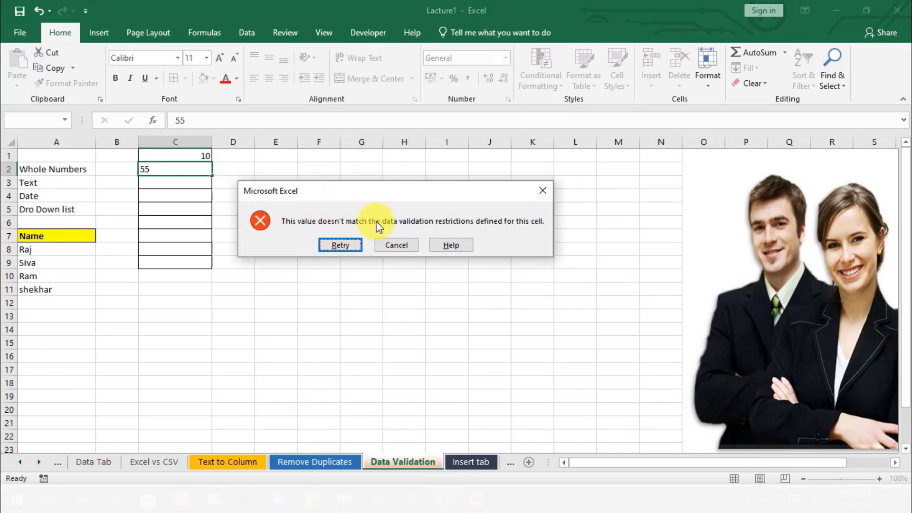
pyautogui.click(543, 190)
pyautogui.click(267, 229)
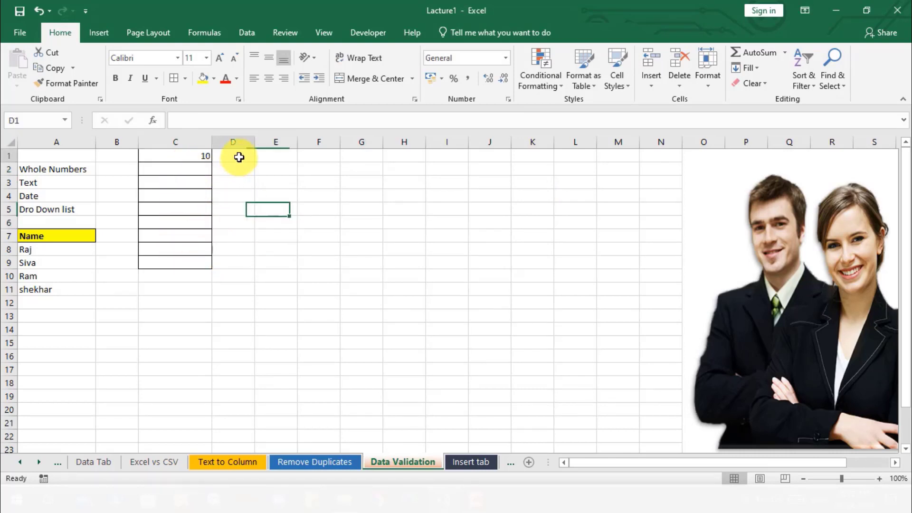
# - Apply data validation to cells D1 to D9 that allows only decimals between a minimum of 10 and a maximum of 20
pyautogui.moveTo(239, 157); pyautogui.dragTo(238, 261)
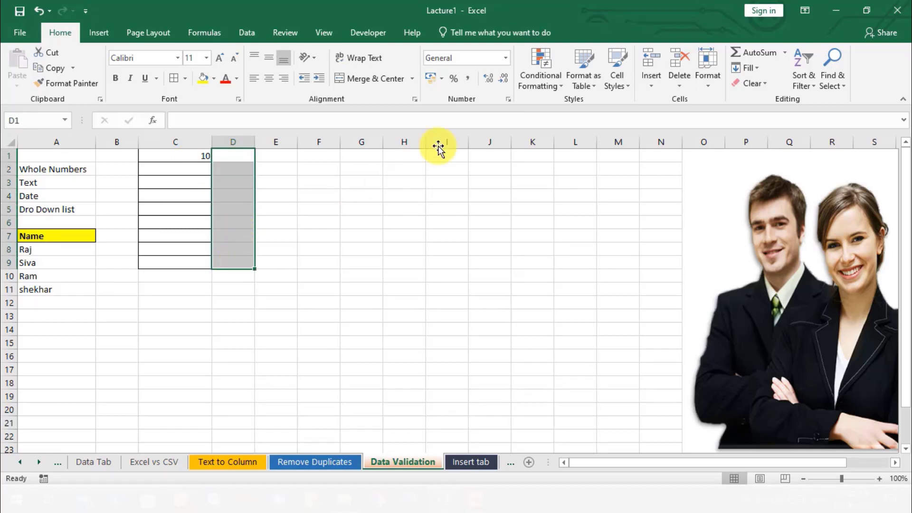
pyautogui.click(250, 36)
pyautogui.click(568, 84)
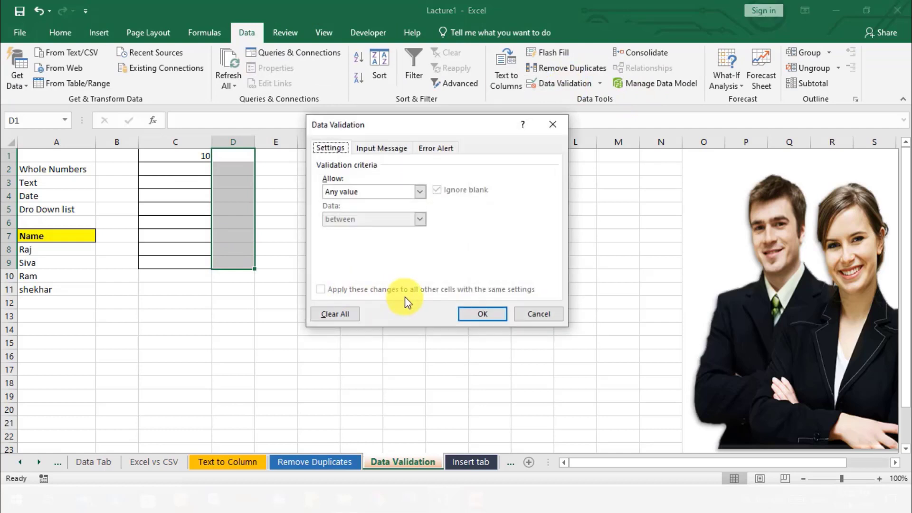
pyautogui.click(417, 193)
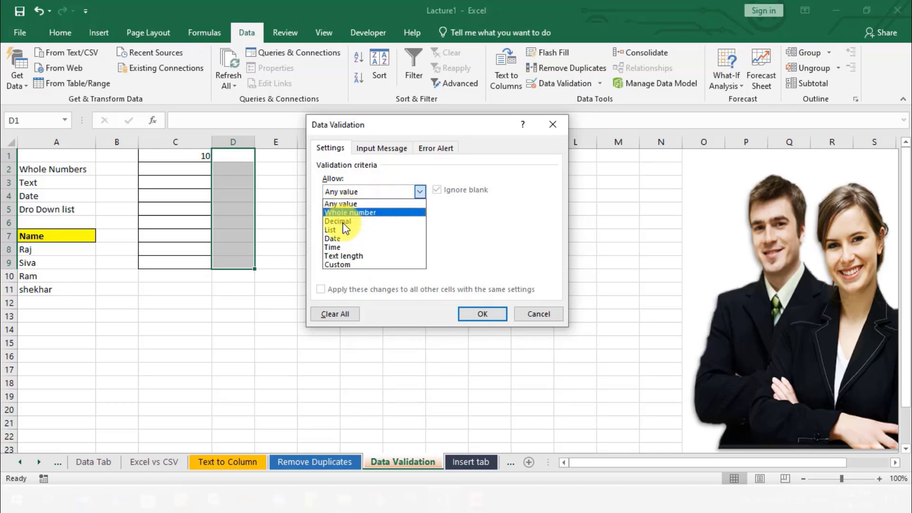
pyautogui.click(351, 221)
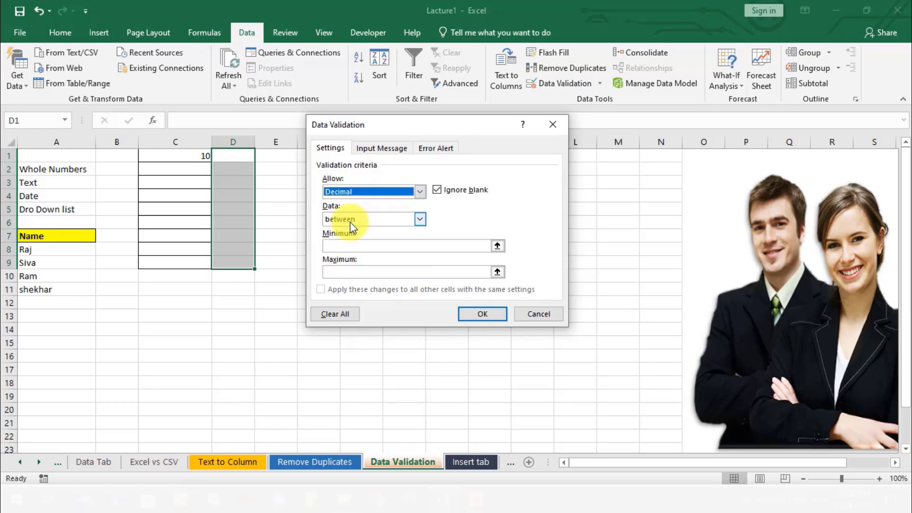
pyautogui.click(369, 246)
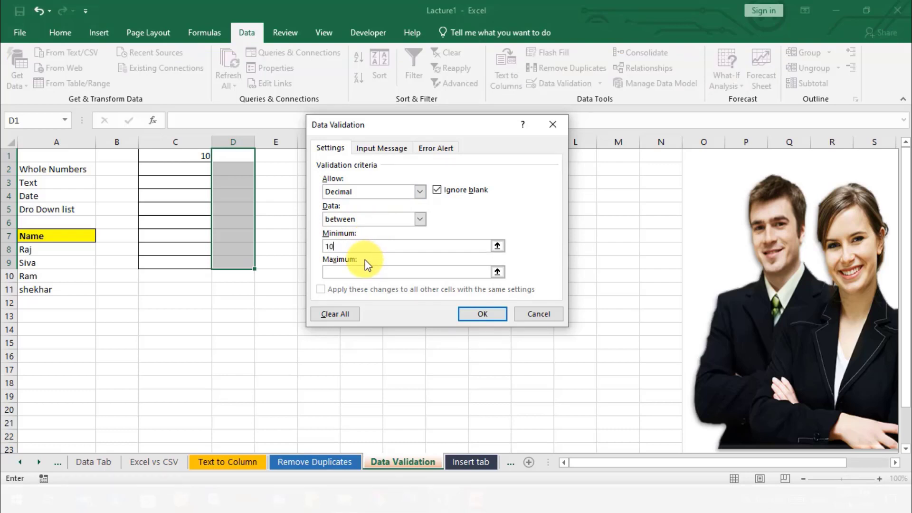
pyautogui.click(363, 272)
pyautogui.write('20')
pyautogui.click(474, 317)
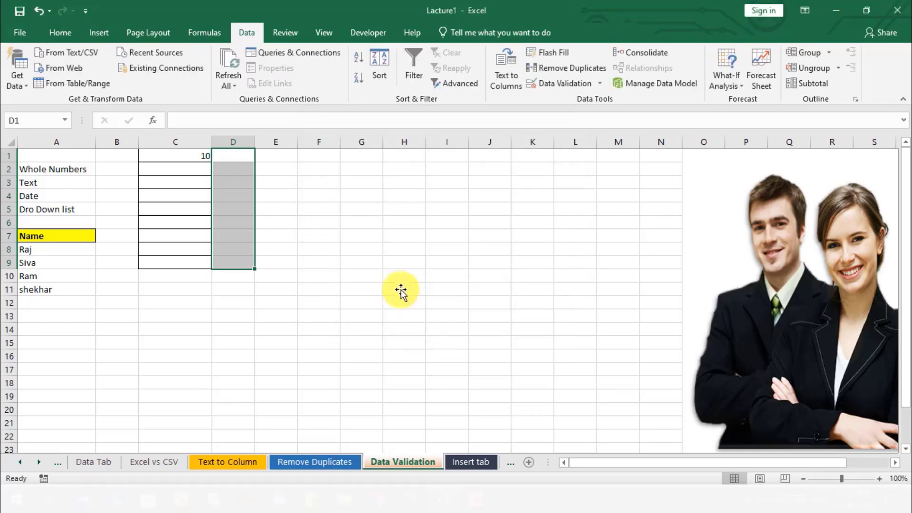
# - Enter the decimal value 11.5 in cell D1
pyautogui.click(401, 291)
pyautogui.click(238, 159)
pyautogui.write('11.5')
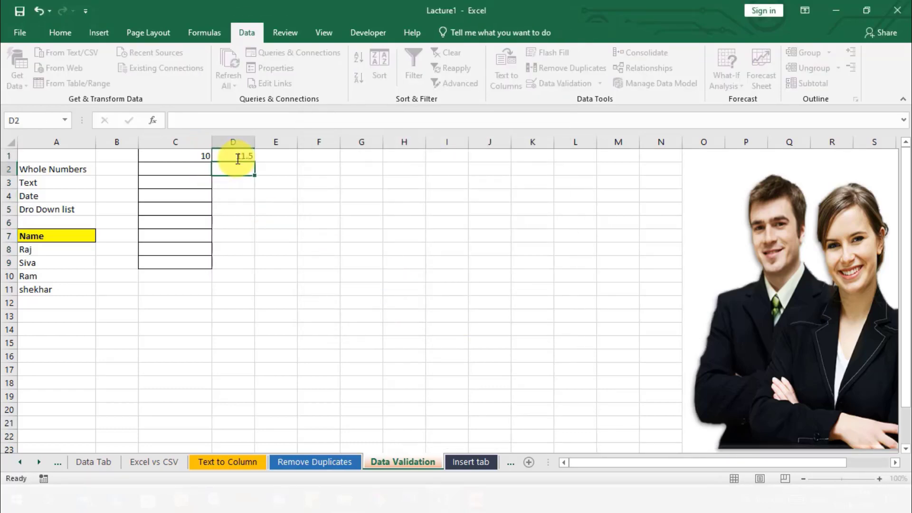
pyautogui.click(228, 169)
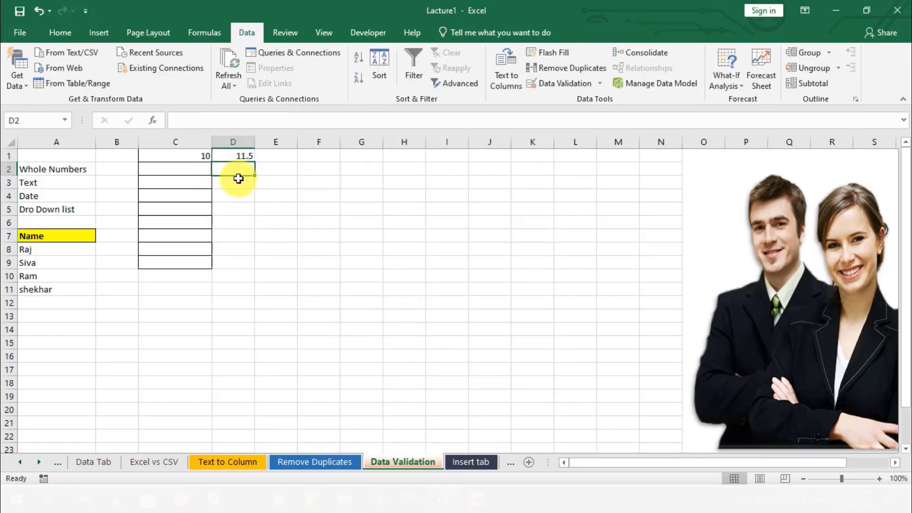
# - Try to enter the out-of-range decimal 23.6 in cell D2, then dismiss the entry
pyautogui.doubleClick(228, 169)
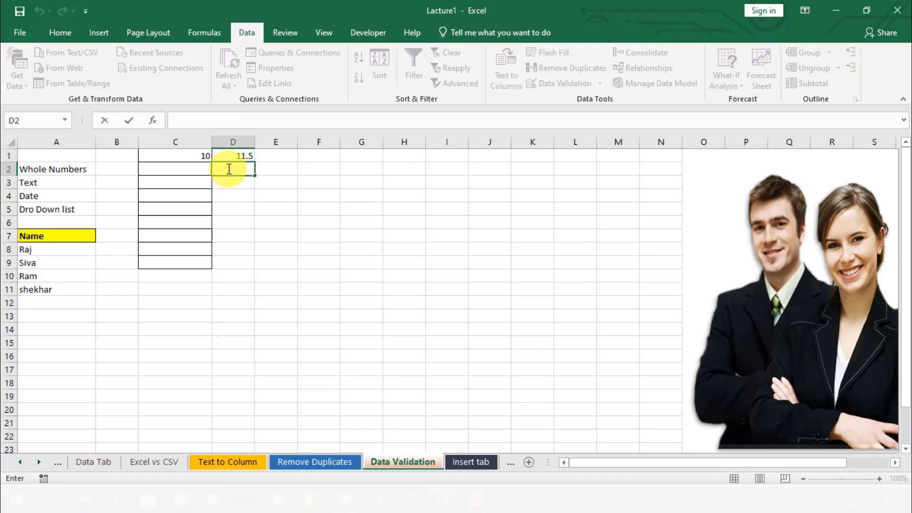
pyautogui.write('23.6')
pyautogui.press('Return')
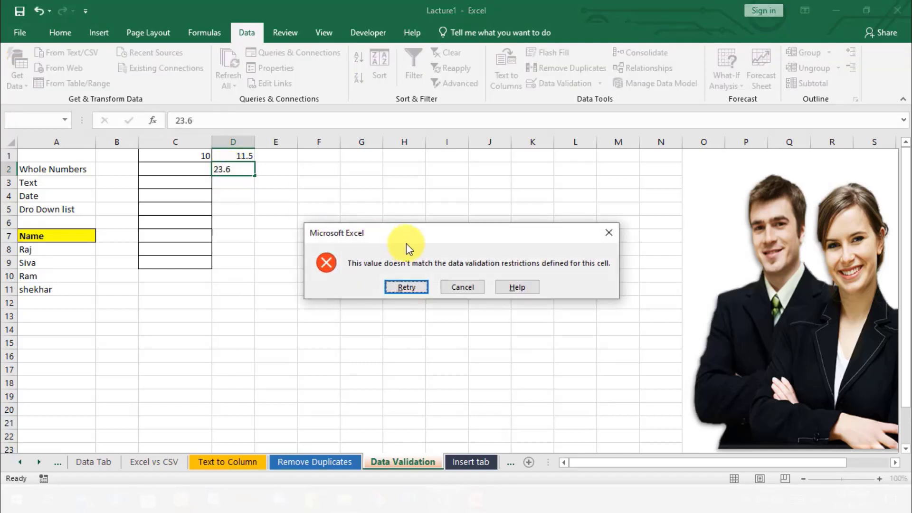
pyautogui.click(611, 234)
pyautogui.click(265, 233)
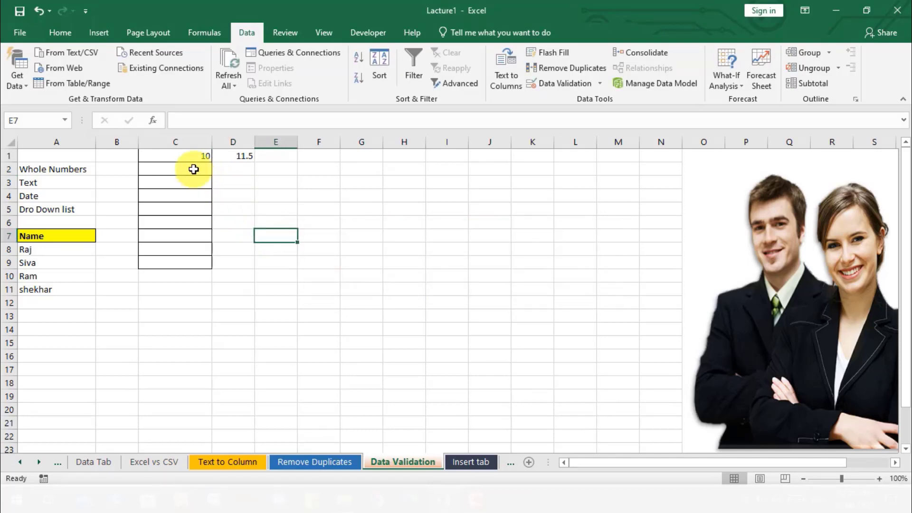
pyautogui.moveTo(188, 156); pyautogui.dragTo(189, 304)
pyautogui.moveTo(240, 158); pyautogui.dragTo(240, 259)
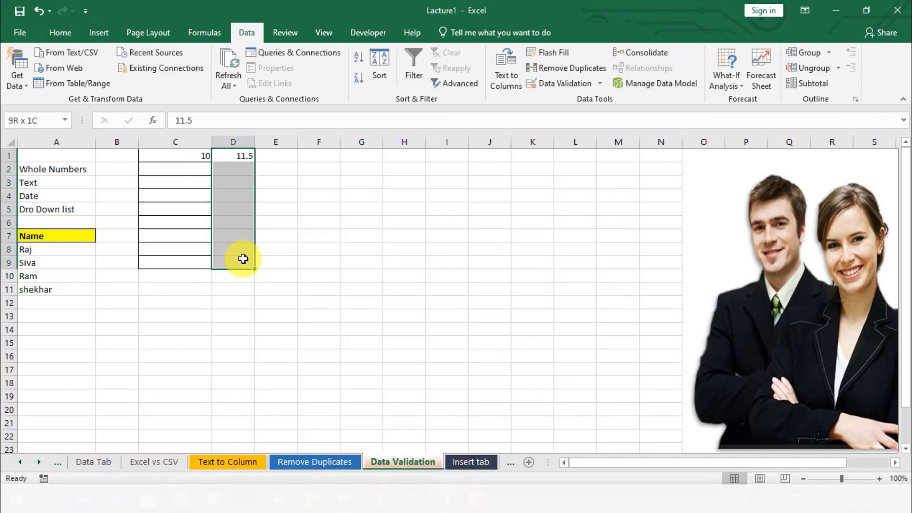
pyautogui.click(291, 171)
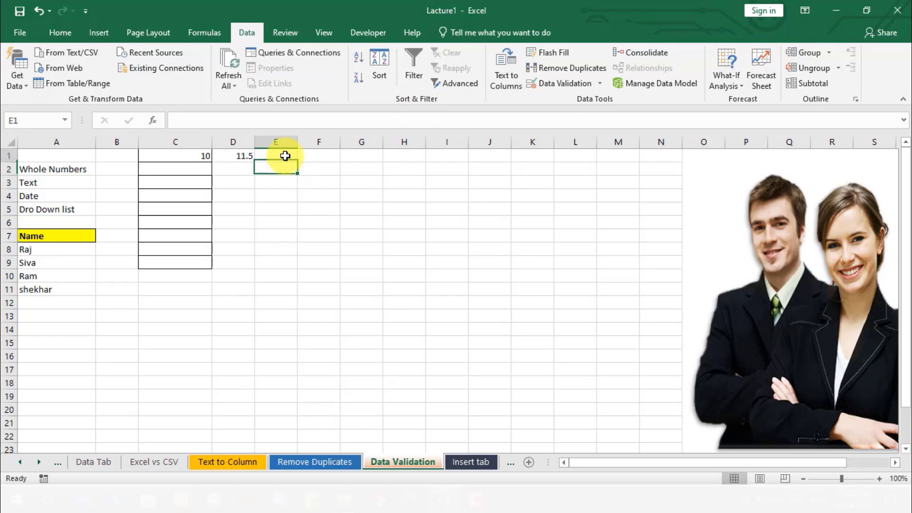
# - Apply list data validation with an in-cell dropdown to cells E1 to E9, using the source entries Mumai, Delhi
pyautogui.moveTo(287, 152); pyautogui.dragTo(280, 269)
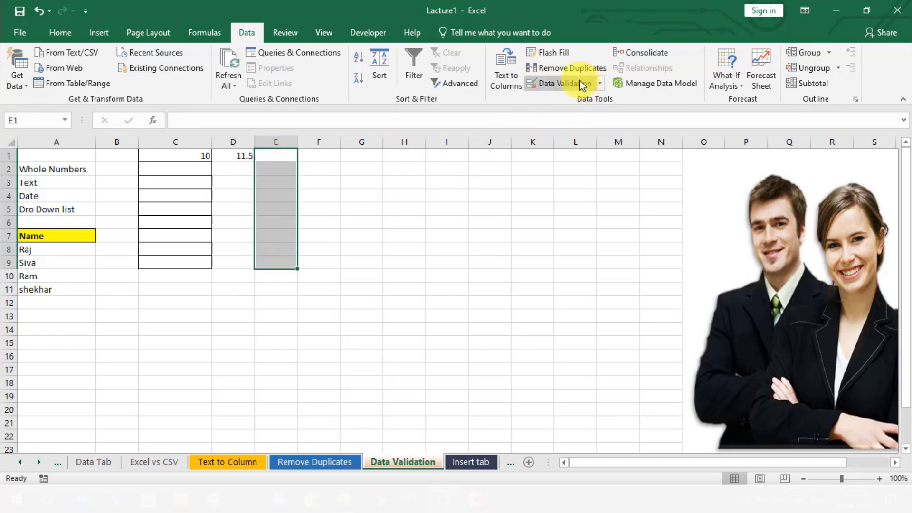
pyautogui.click(565, 84)
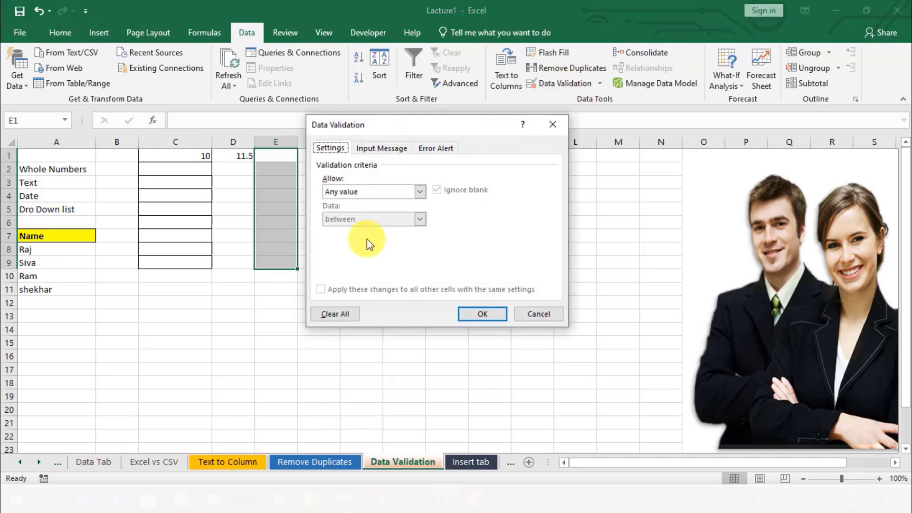
pyautogui.click(371, 190)
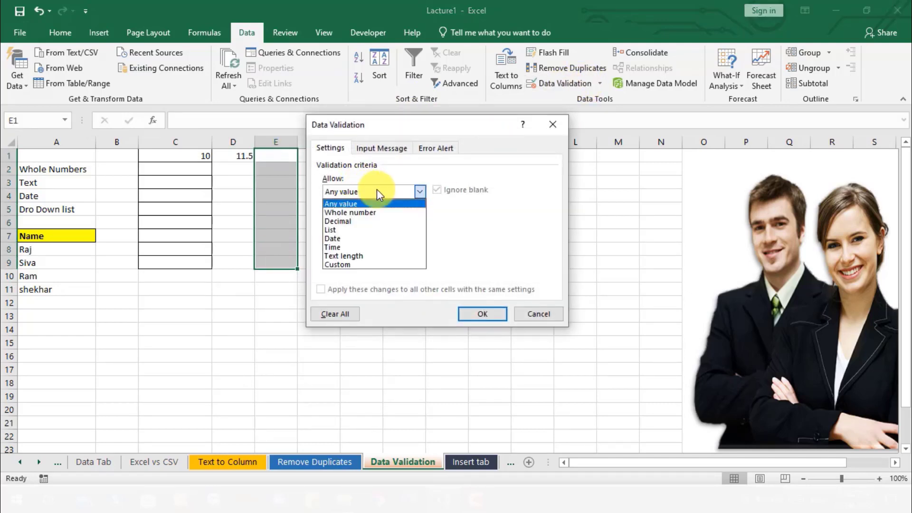
pyautogui.click(355, 229)
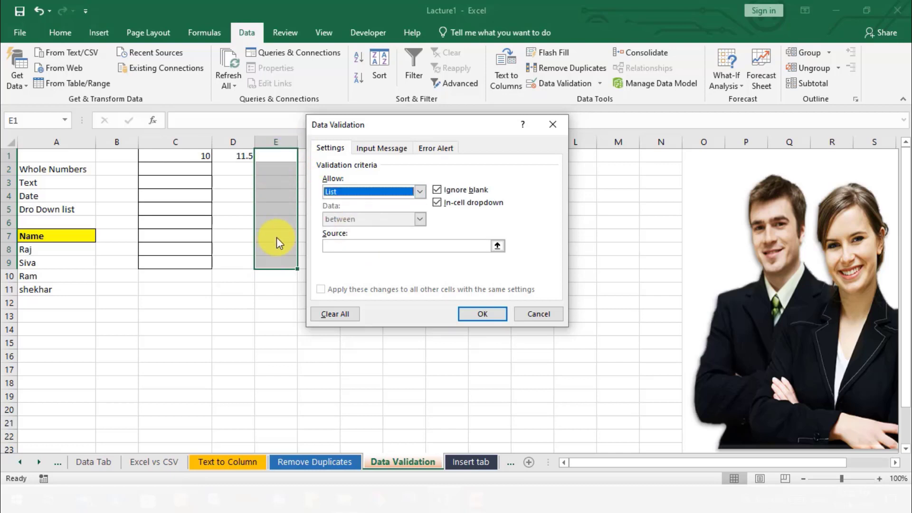
pyautogui.click(349, 247)
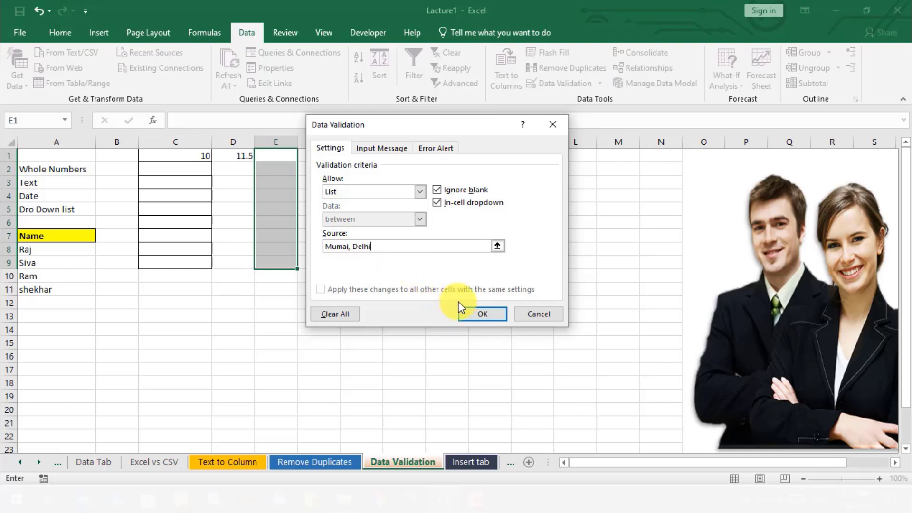
pyautogui.click(473, 315)
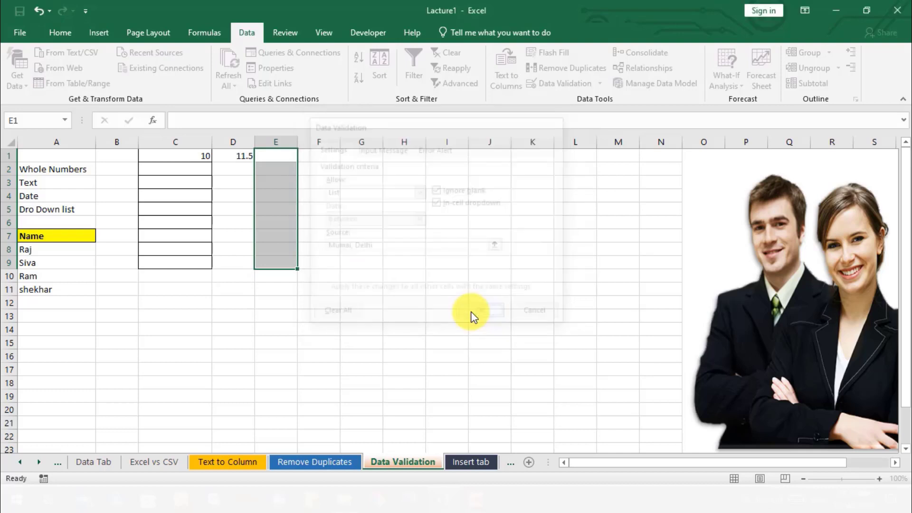
pyautogui.click(324, 170)
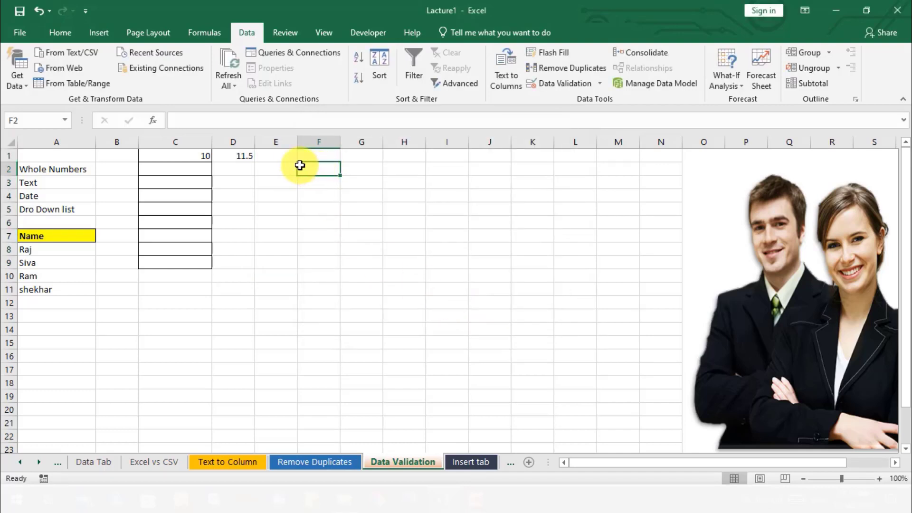
# - Choose Delhi from the validation list in cell E1 and move to cell E2
pyautogui.click(290, 158)
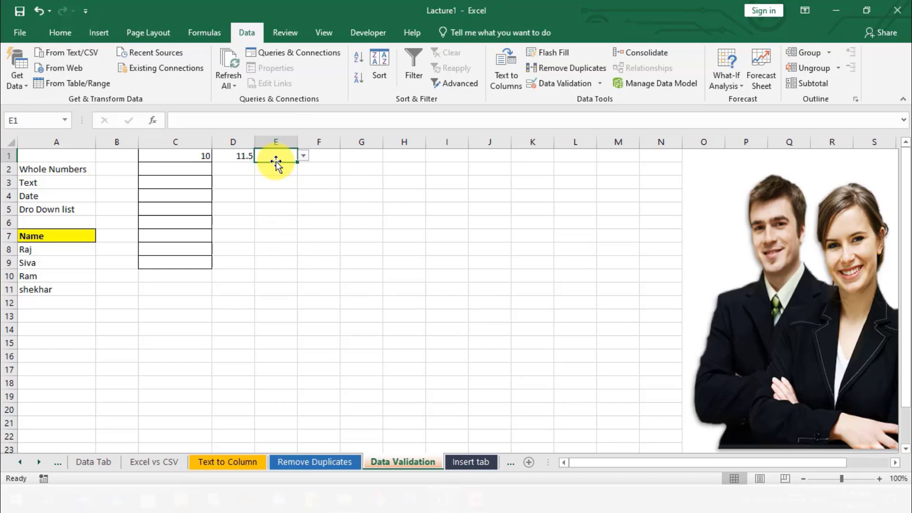
pyautogui.click(304, 155)
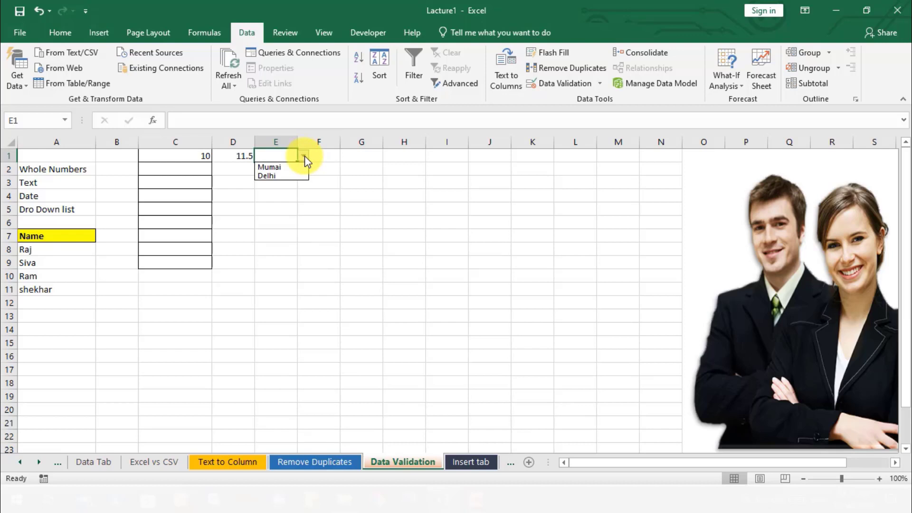
pyautogui.click(281, 177)
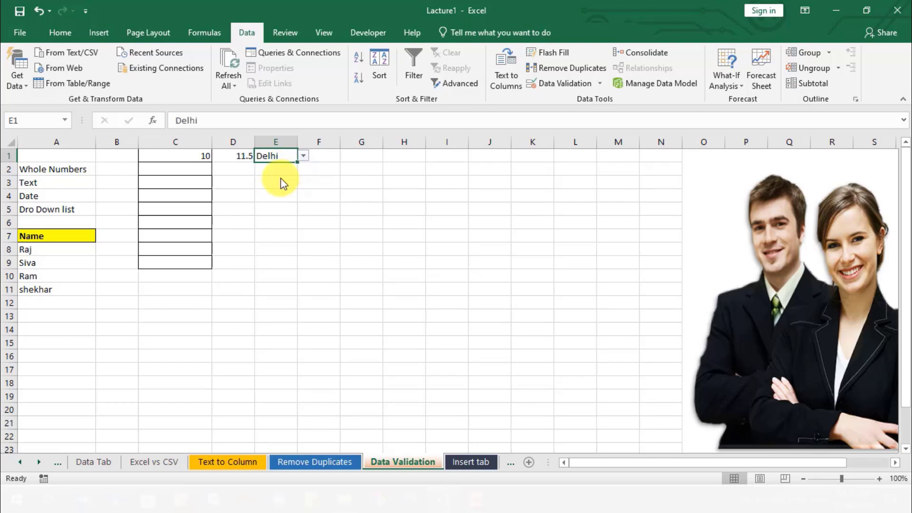
pyautogui.click(281, 167)
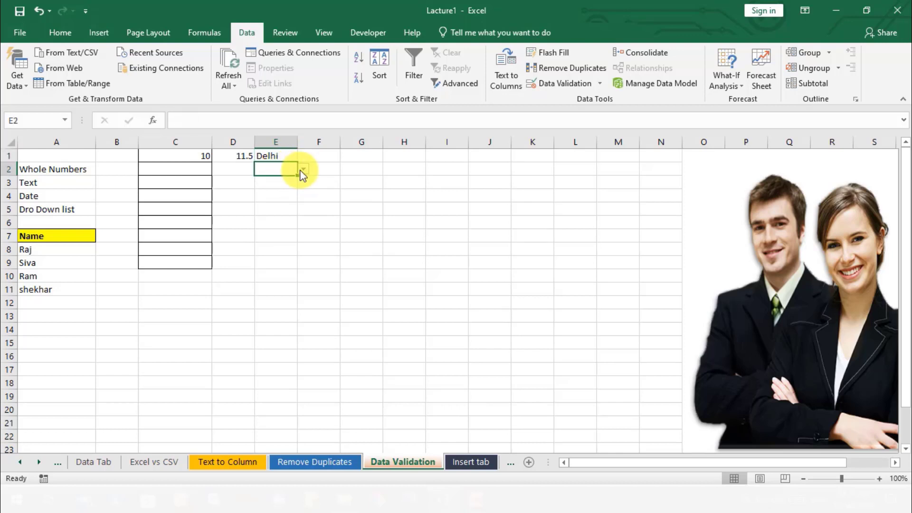
# - Choose Delhi from the validation list in cell E2 and Mumai in cell E3
pyautogui.click(303, 169)
pyautogui.click(287, 190)
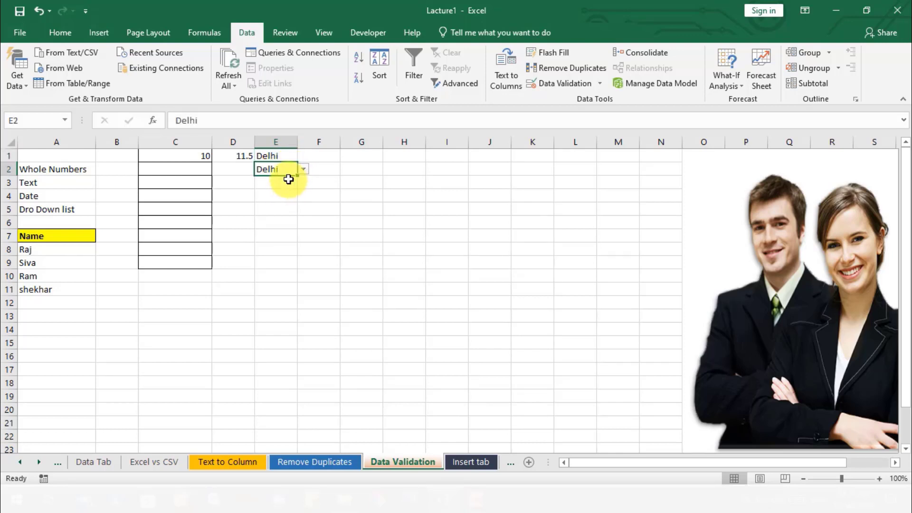
pyautogui.click(289, 181)
pyautogui.click(304, 181)
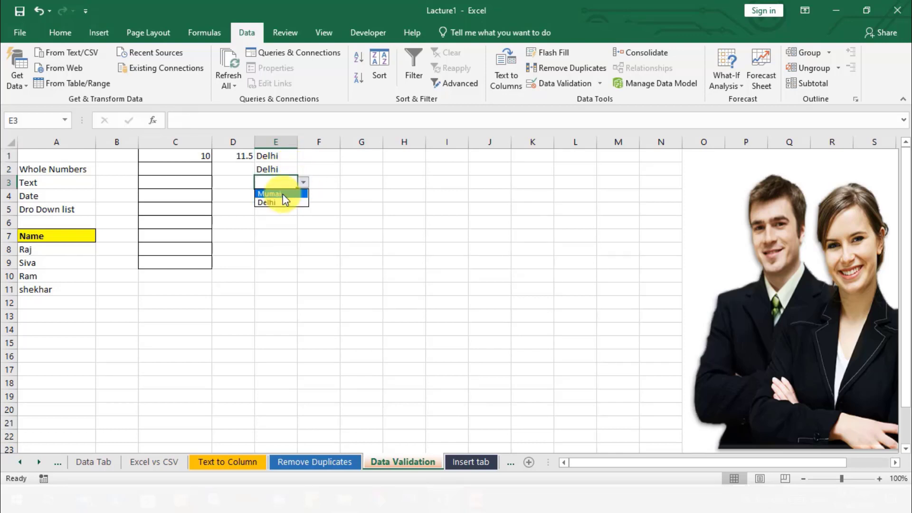
pyautogui.click(283, 194)
pyautogui.click(280, 290)
pyautogui.moveTo(283, 163); pyautogui.dragTo(284, 208)
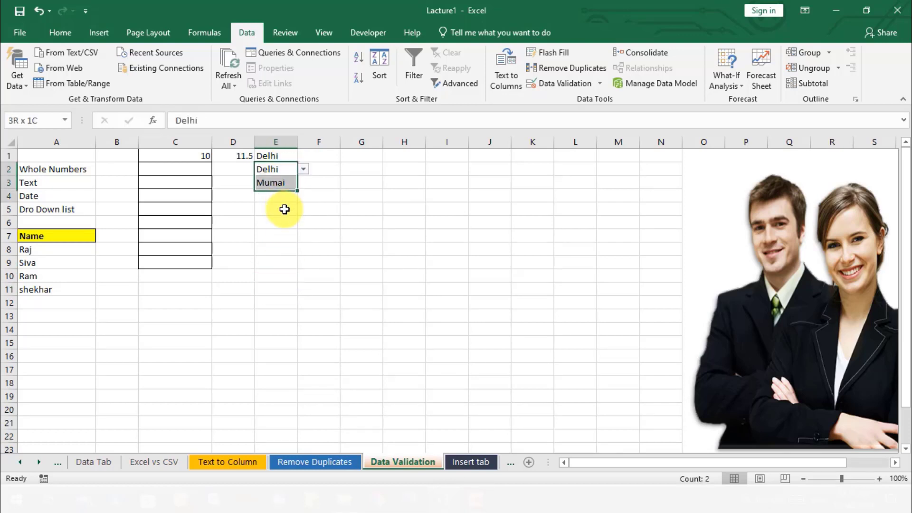
pyautogui.click(326, 200)
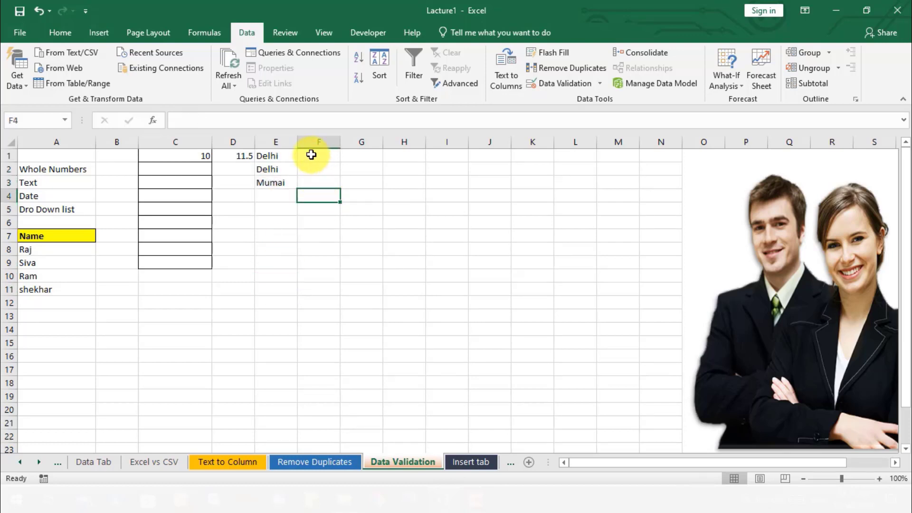
pyautogui.moveTo(287, 157); pyautogui.dragTo(281, 223)
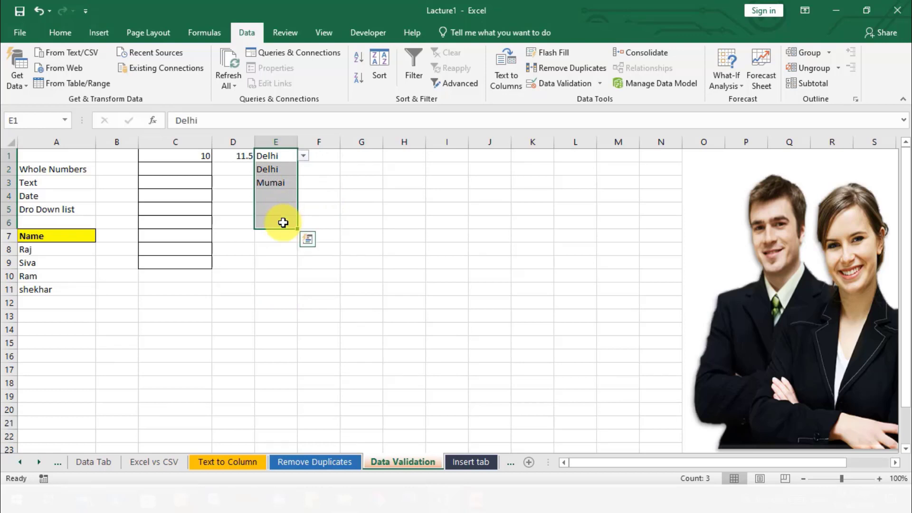
pyautogui.click(336, 157)
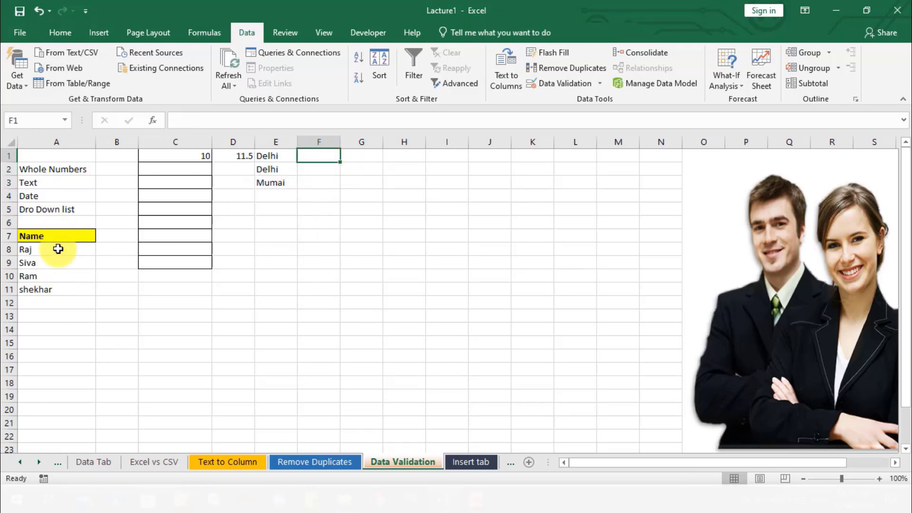
pyautogui.moveTo(57, 249); pyautogui.dragTo(55, 304)
pyautogui.click(292, 262)
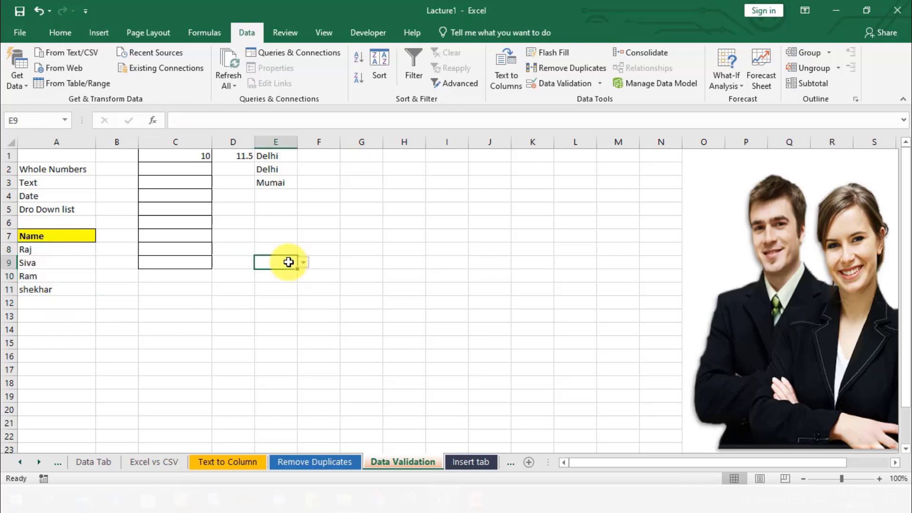
pyautogui.moveTo(323, 159); pyautogui.dragTo(303, 274)
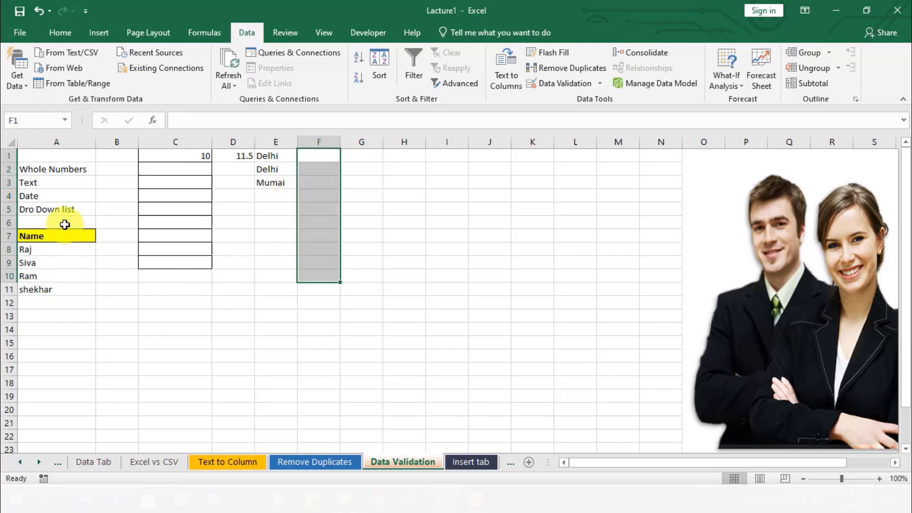
pyautogui.moveTo(66, 224); pyautogui.dragTo(61, 302)
pyautogui.click(392, 202)
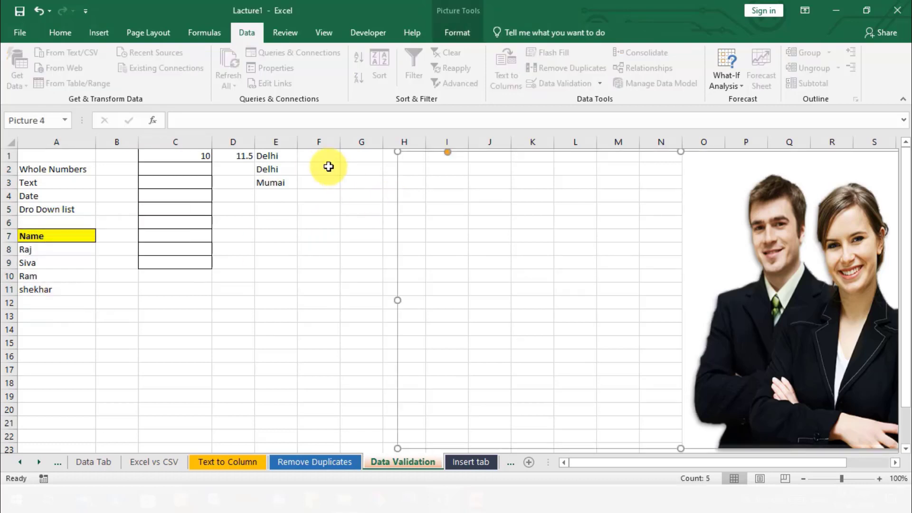
# - Apply list data validation with an in-cell dropdown to cell F1, using the range =$A$7:$A$11 as the source
pyautogui.click(319, 157)
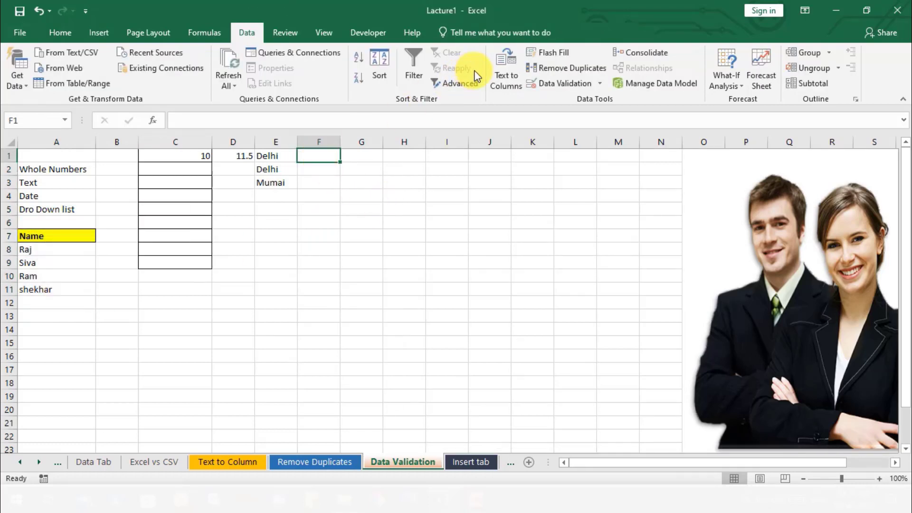
pyautogui.click(551, 83)
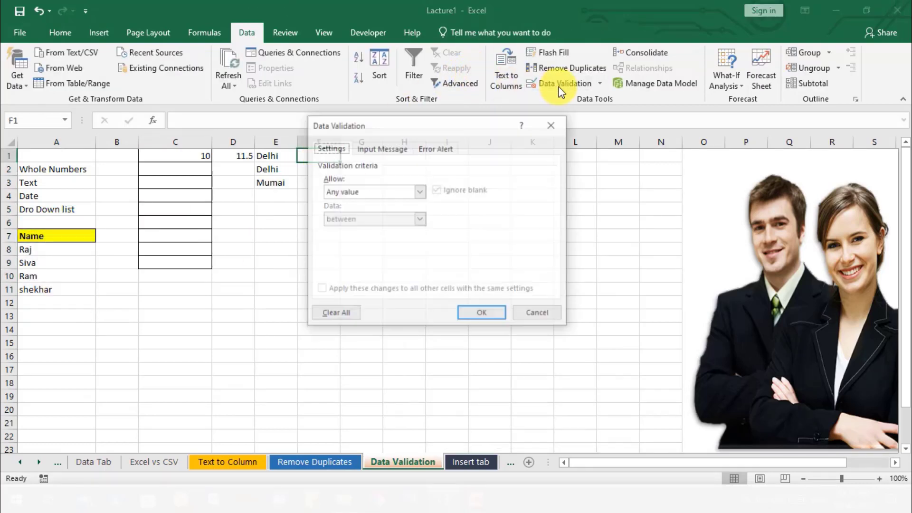
pyautogui.click(364, 192)
pyautogui.click(355, 228)
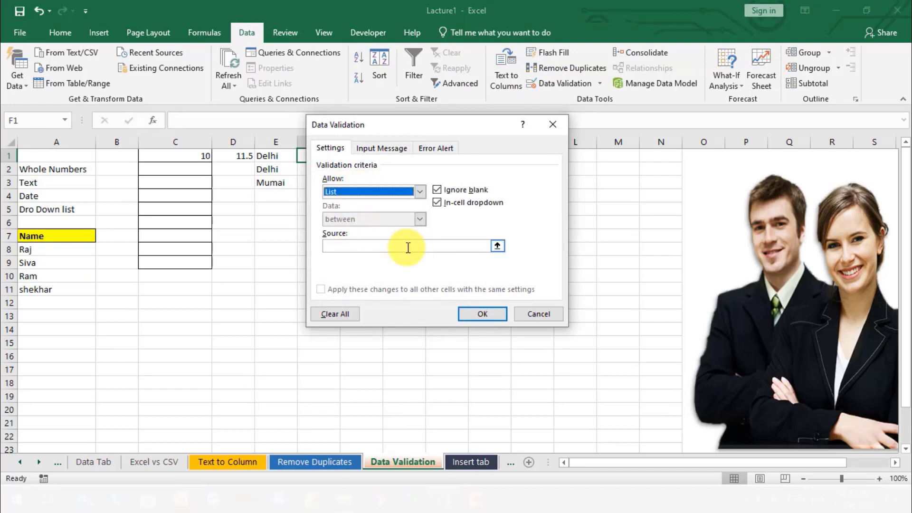
pyautogui.click(408, 247)
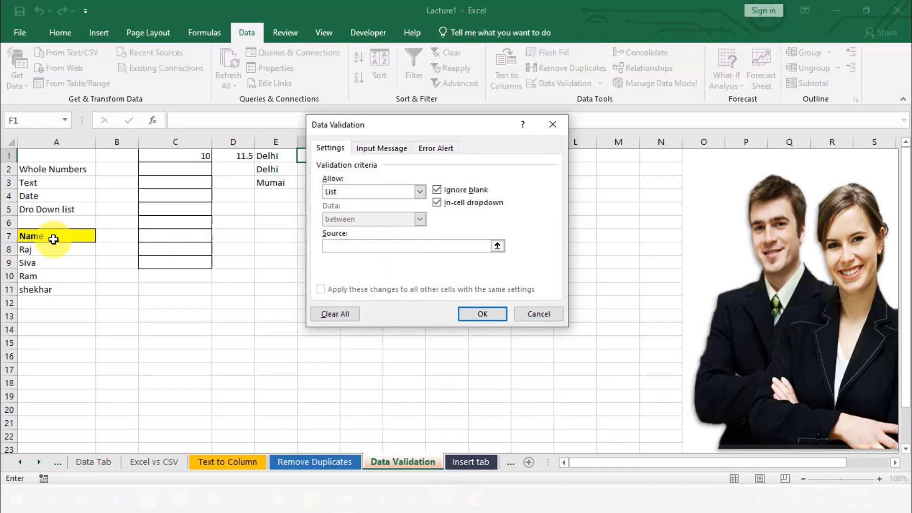
pyautogui.moveTo(53, 239); pyautogui.dragTo(53, 289)
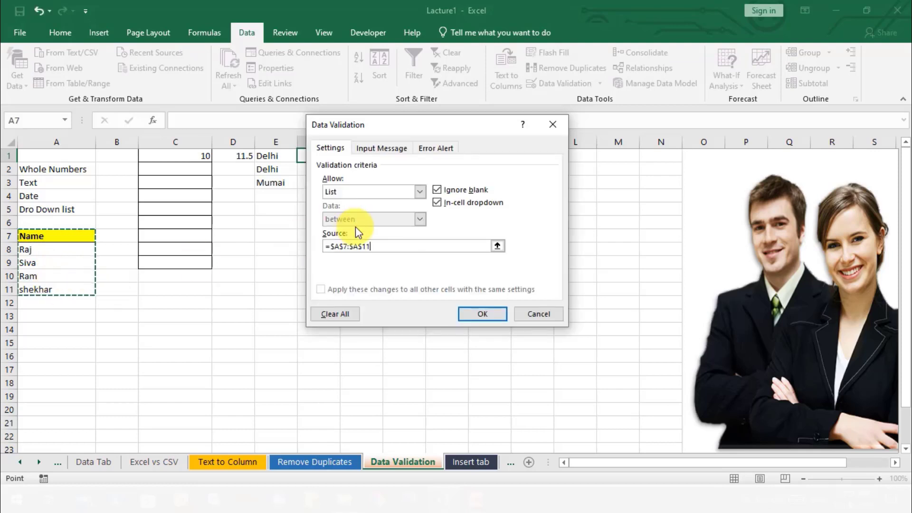
pyautogui.click(479, 313)
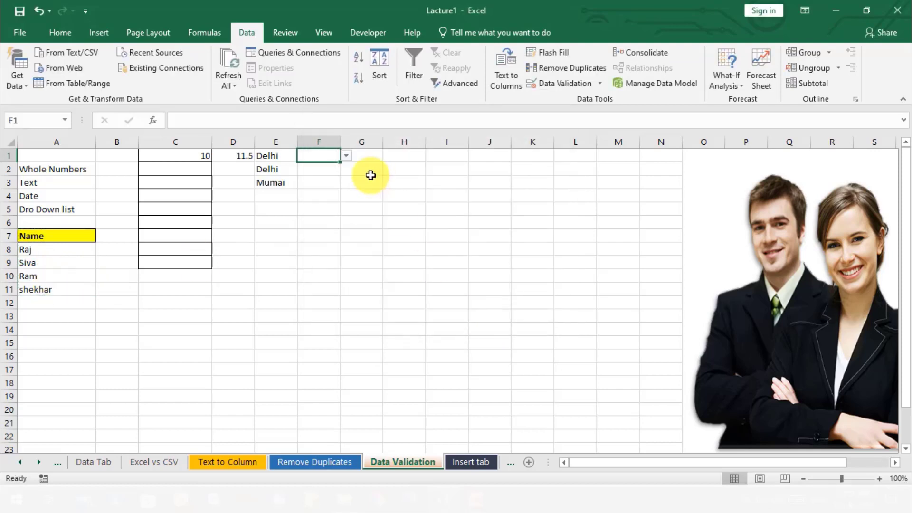
# - Inspect the validation list in cell F1 and choose the name that matches cell A9
pyautogui.click(347, 157)
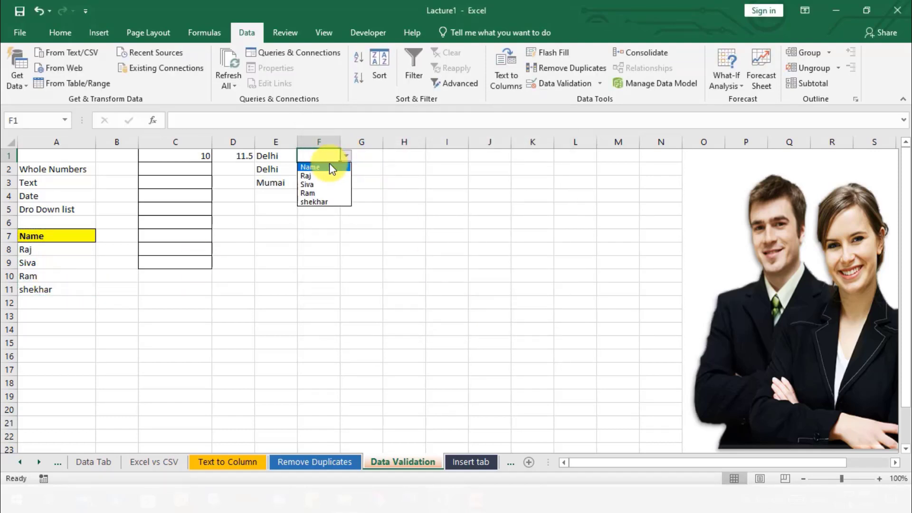
pyautogui.click(378, 173)
pyautogui.click(348, 157)
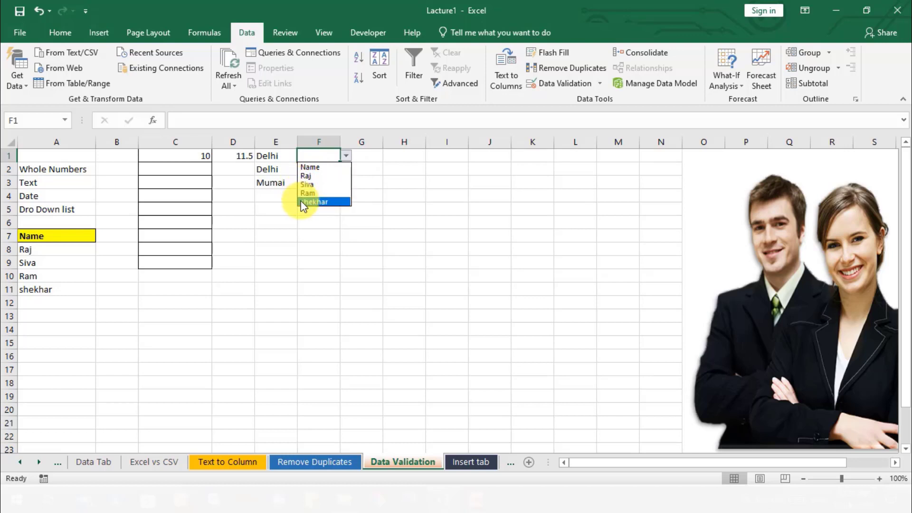
pyautogui.click(315, 184)
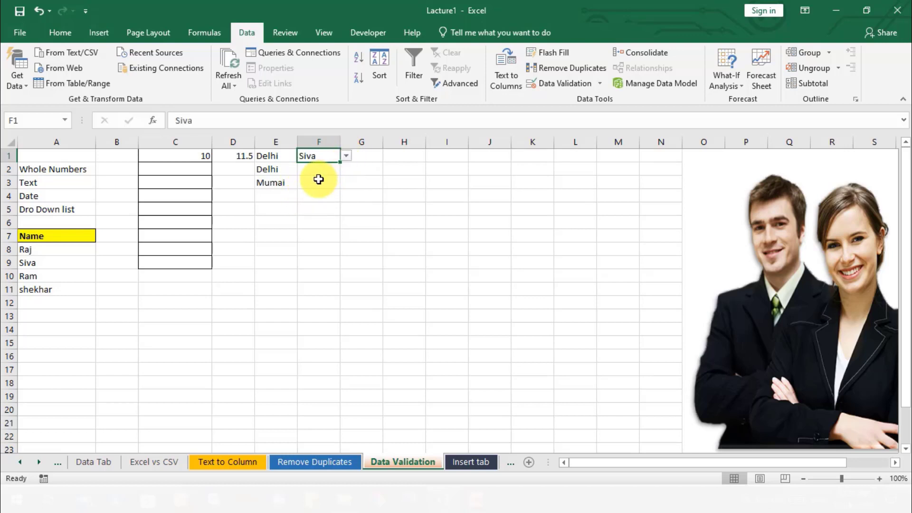
# - Fill the entry and validation of cell F1 down through cell F9
pyautogui.click(318, 182)
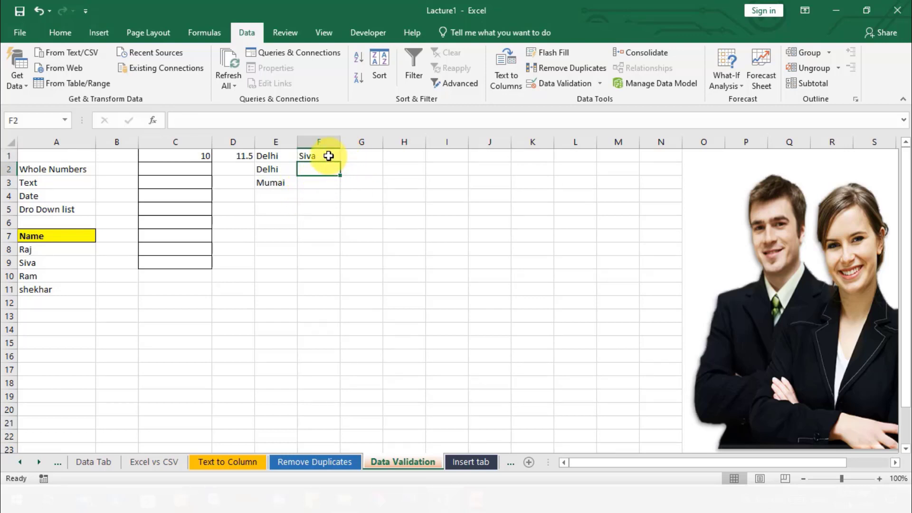
pyautogui.click(327, 155)
pyautogui.moveTo(339, 164); pyautogui.dragTo(343, 270)
# - Choose from the validation lists the names matching A10 in cell F2, A8 in cell F3 and A11 in cell F4
pyautogui.click(327, 168)
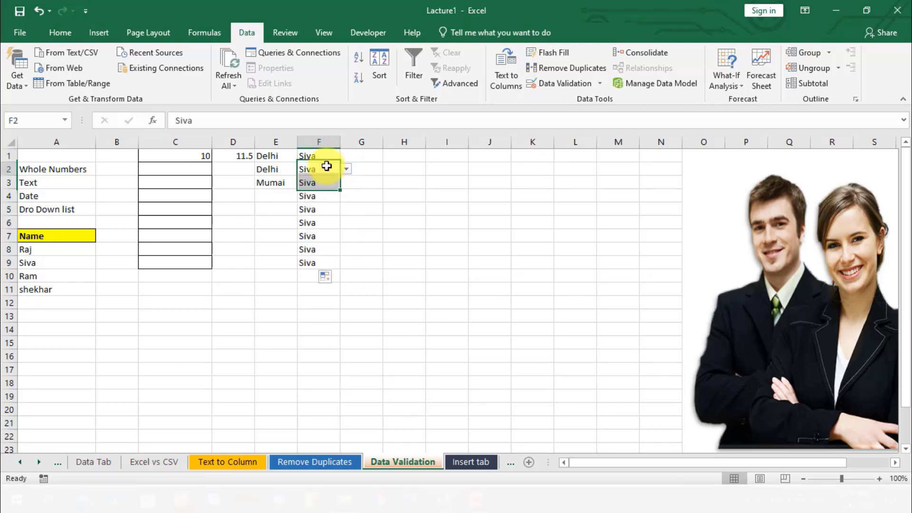
pyautogui.click(346, 169)
pyautogui.click(334, 208)
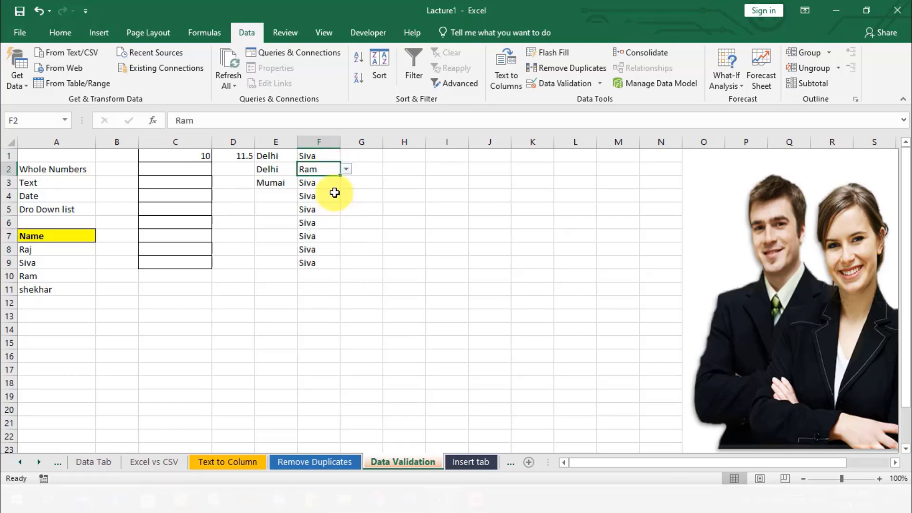
pyautogui.click(330, 183)
pyautogui.click(347, 182)
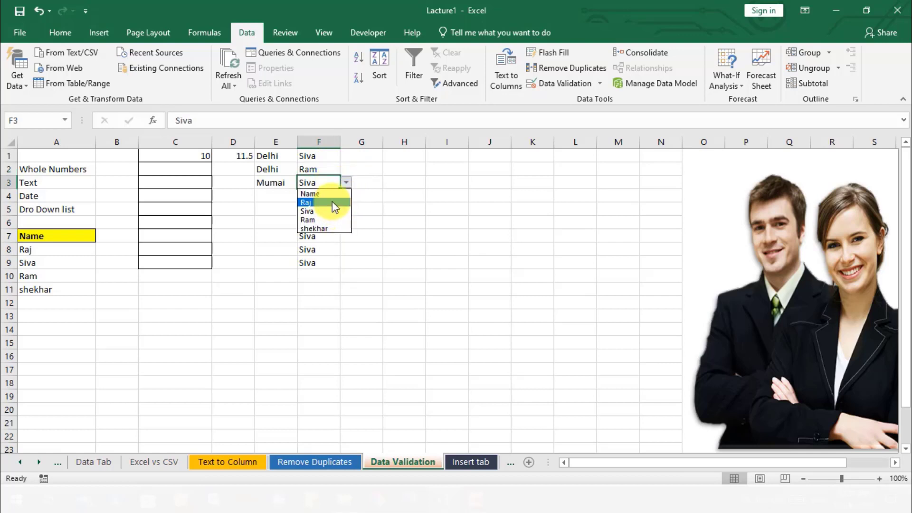
pyautogui.click(332, 200)
pyautogui.click(330, 202)
pyautogui.click(347, 195)
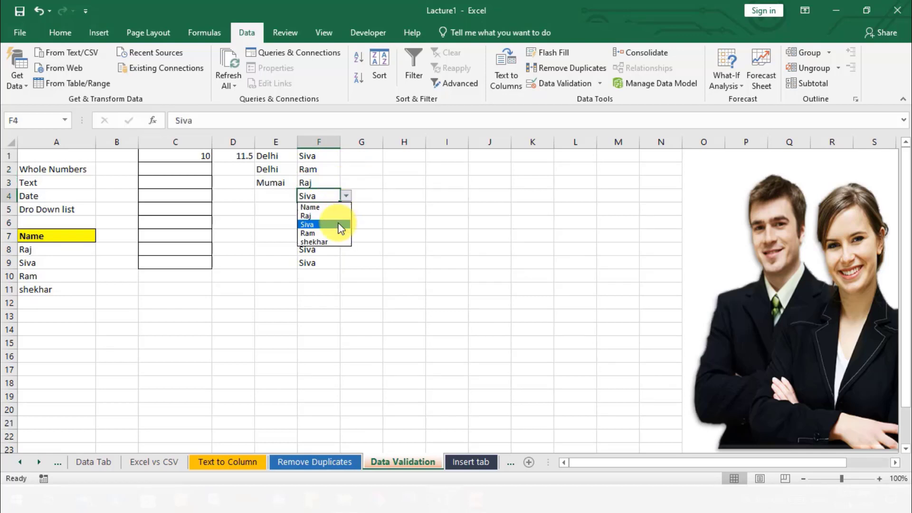
pyautogui.click(334, 242)
# - Review the list validation settings of cell F4, close them unchanged and select the drop-down list label in cell A5
pyautogui.click(547, 84)
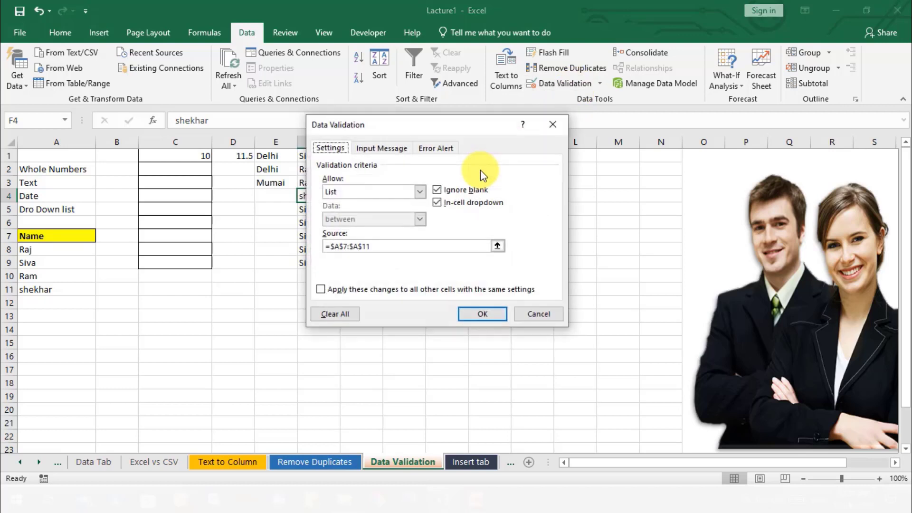
pyautogui.click(554, 126)
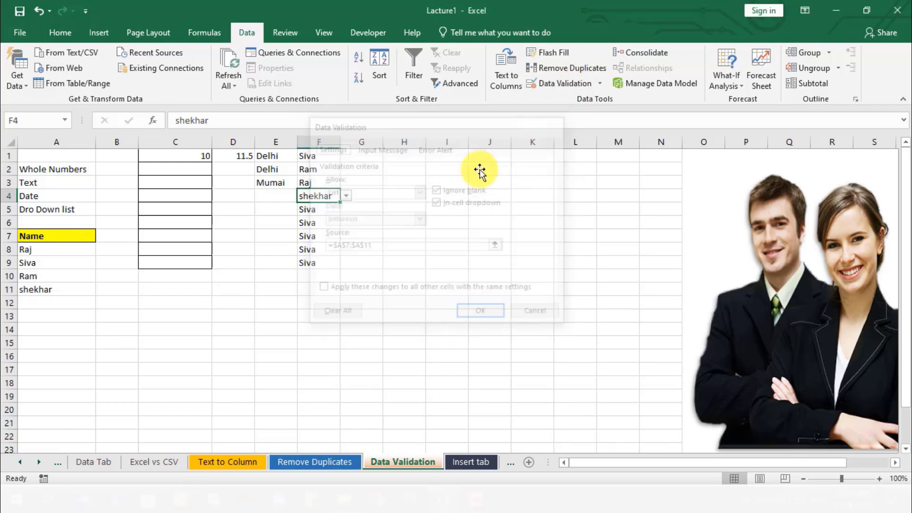
pyautogui.click(449, 189)
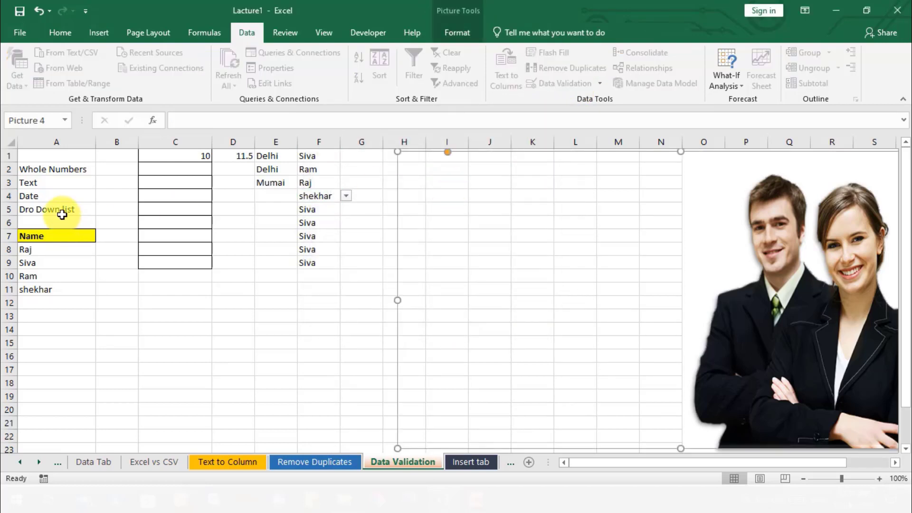
pyautogui.click(61, 214)
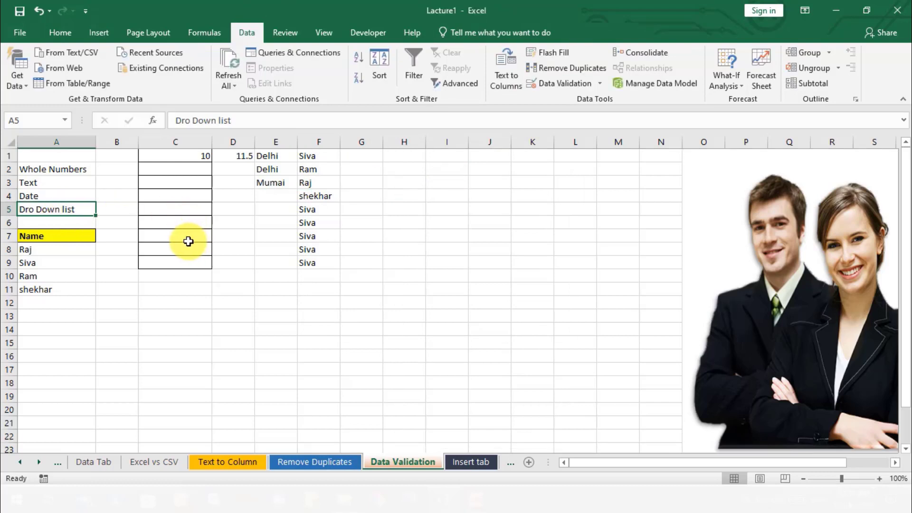
# - Examine the comparison options of the Date validation rule for cells C11 to C16, closing the settings without applying them
pyautogui.moveTo(179, 286); pyautogui.dragTo(173, 356)
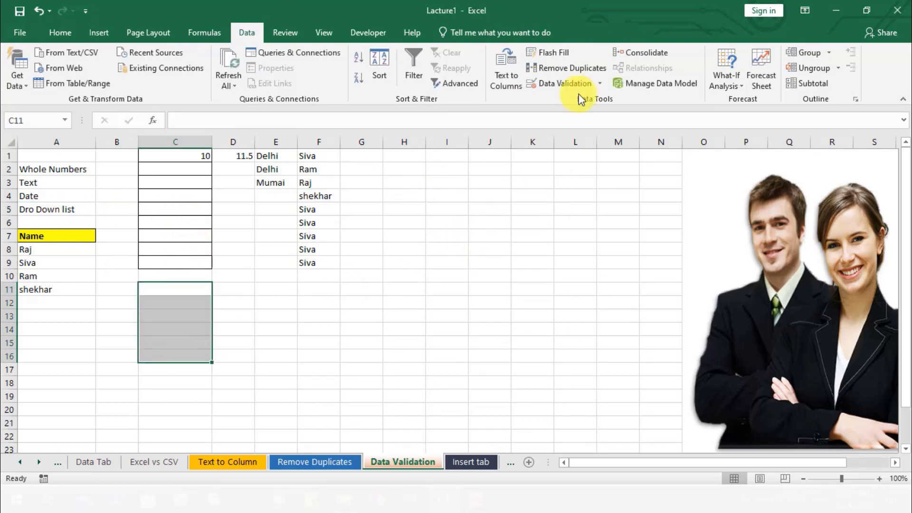
pyautogui.click(554, 82)
pyautogui.click(417, 192)
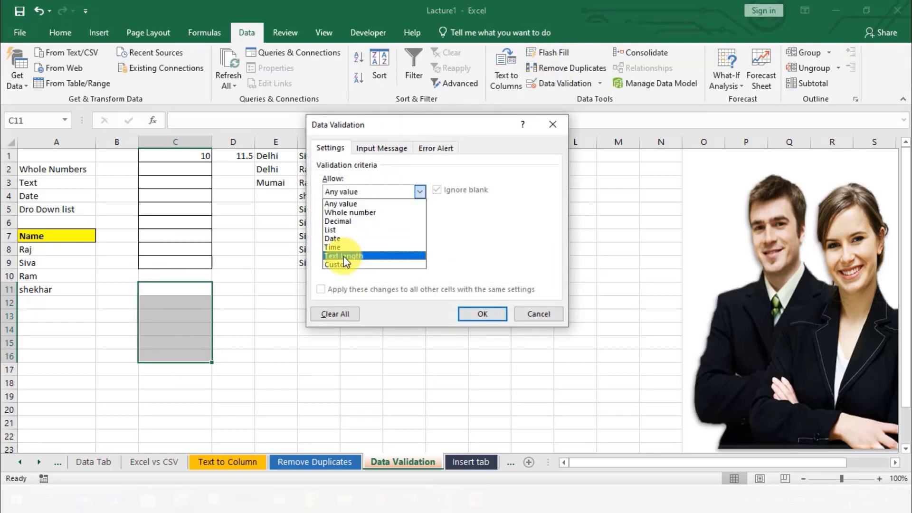
pyautogui.click(339, 239)
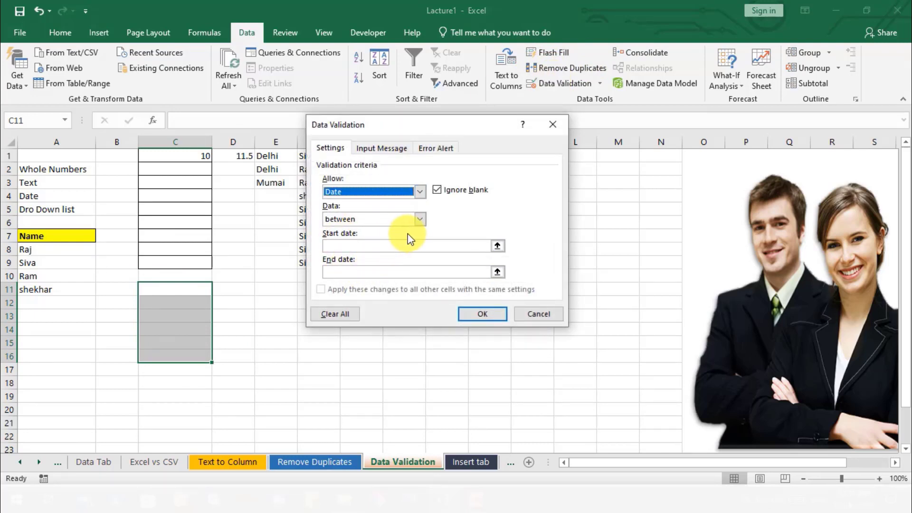
pyautogui.click(419, 219)
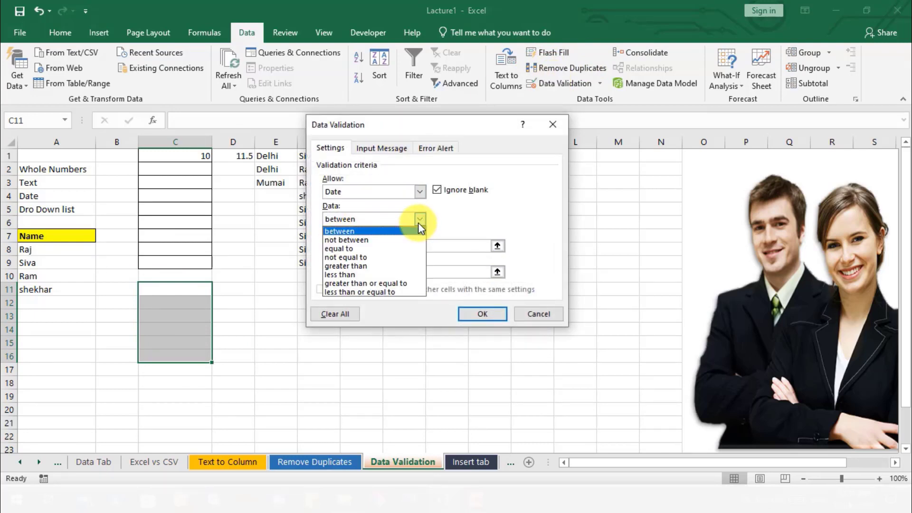
pyautogui.click(479, 217)
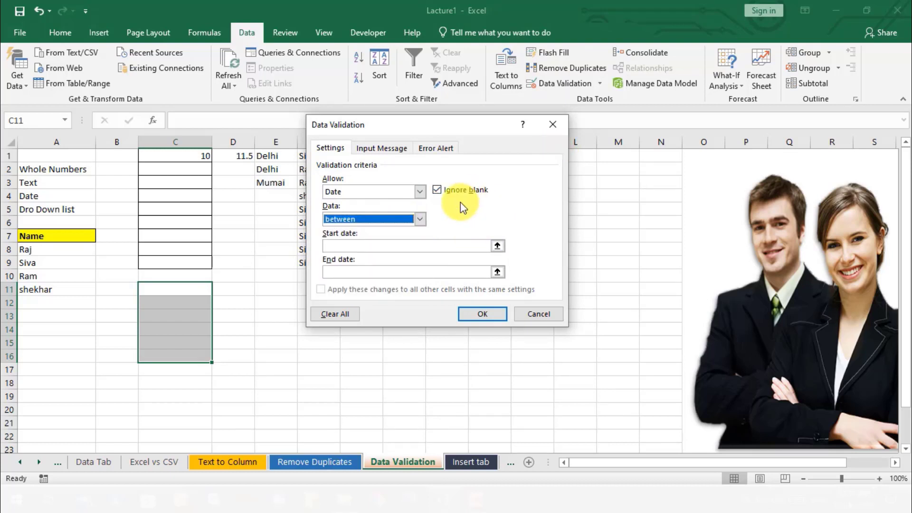
pyautogui.click(549, 126)
# - Try to enter 100 in cell C7 to test its whole-number rule, then discard the entry
pyautogui.click(207, 233)
pyautogui.write('100')
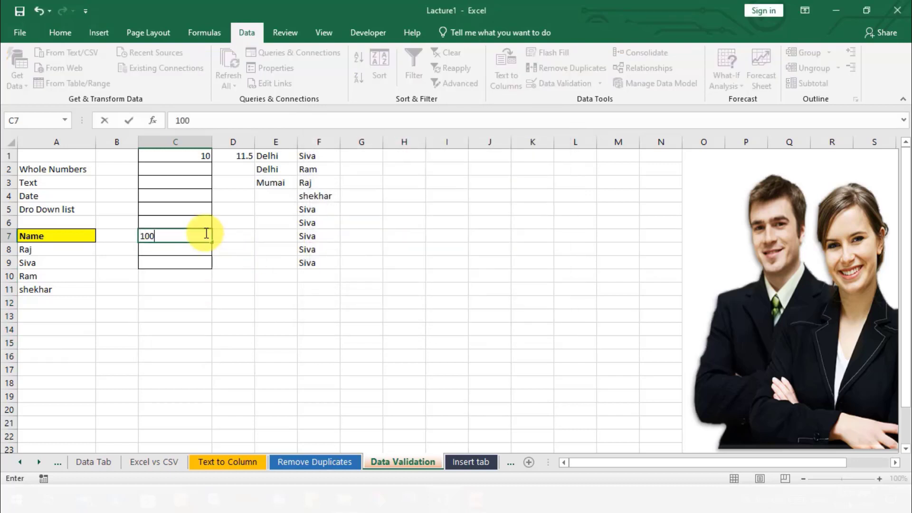
pyautogui.press('Return')
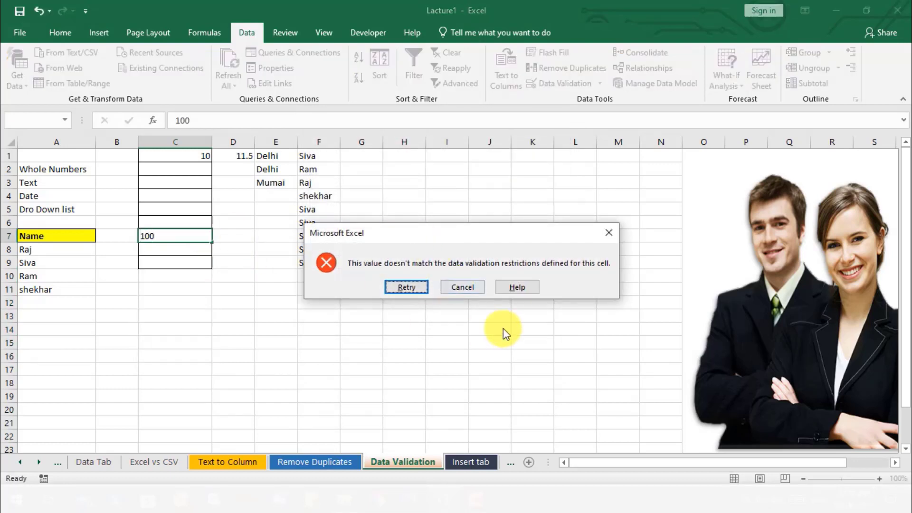
pyautogui.moveTo(487, 234); pyautogui.dragTo(312, 232)
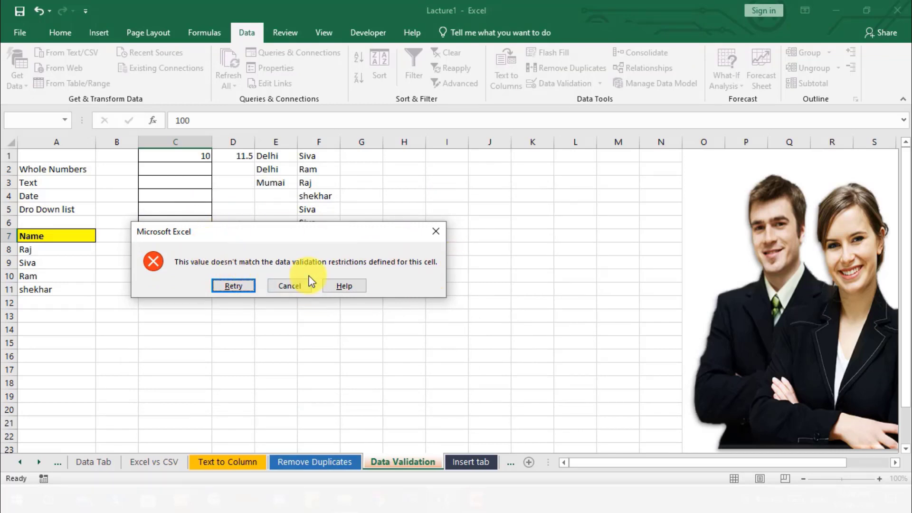
pyautogui.click(432, 239)
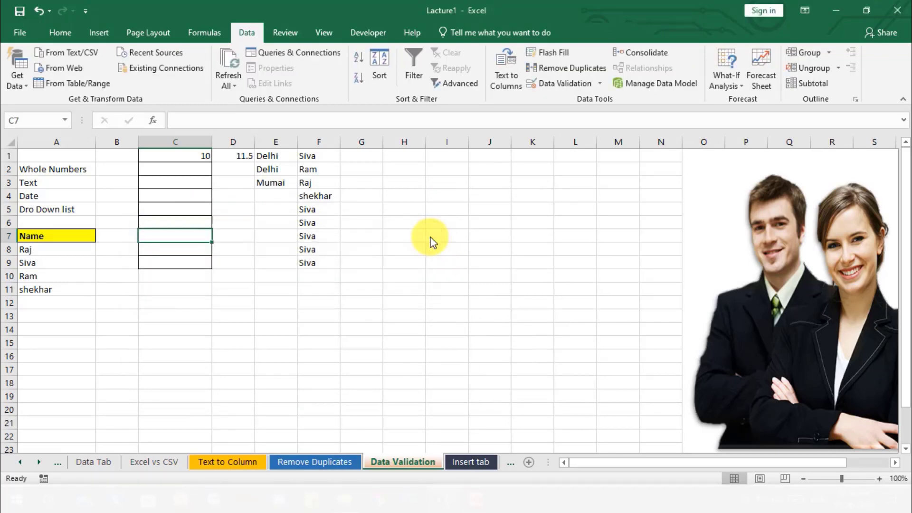
# - Give cell C7's validation a Stop error alert titled "Error" with the message "Please write correct value"
pyautogui.click(565, 83)
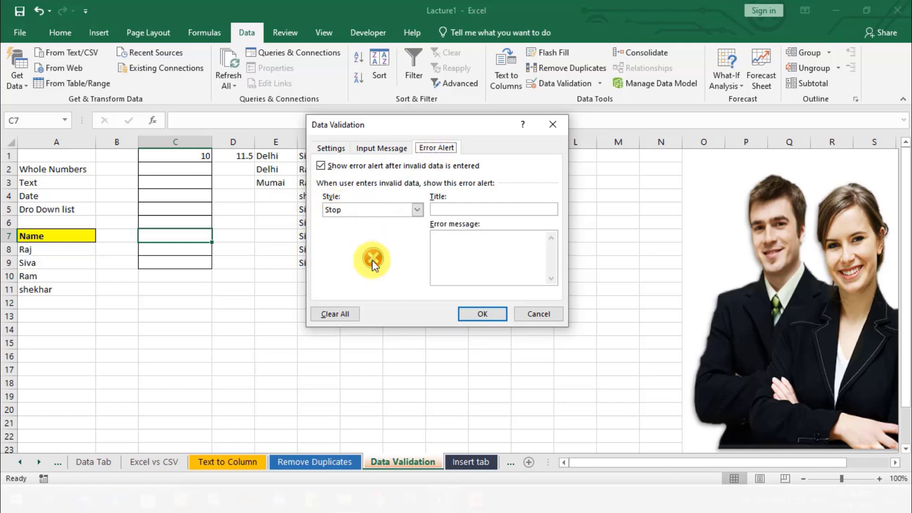
pyautogui.click(461, 210)
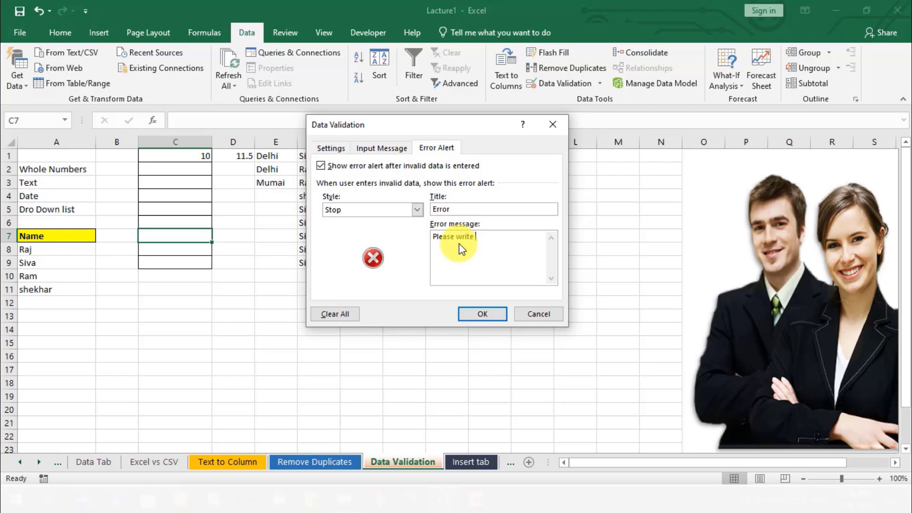
pyautogui.write('rrect value')
pyautogui.click(487, 314)
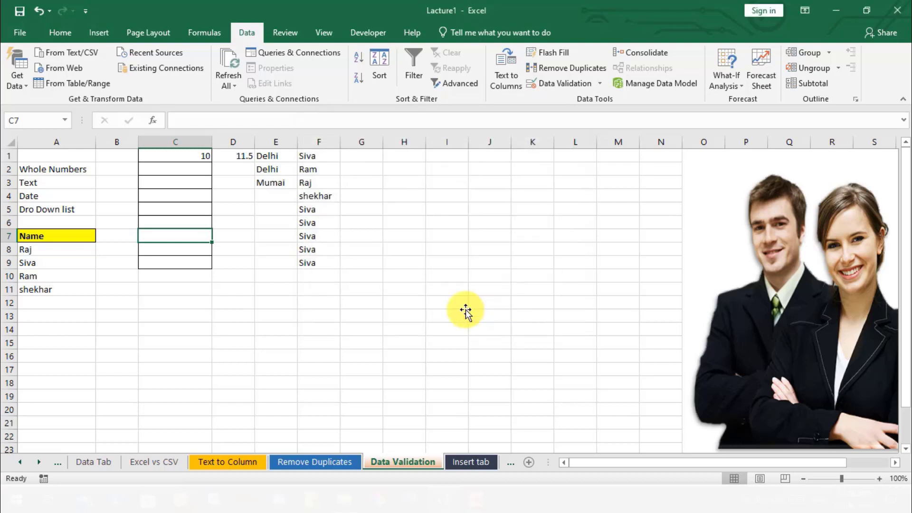
# - Try to enter 55 in cell C7 to test the custom error alert, then discard the entry
pyautogui.doubleClick(195, 235)
pyautogui.write('55')
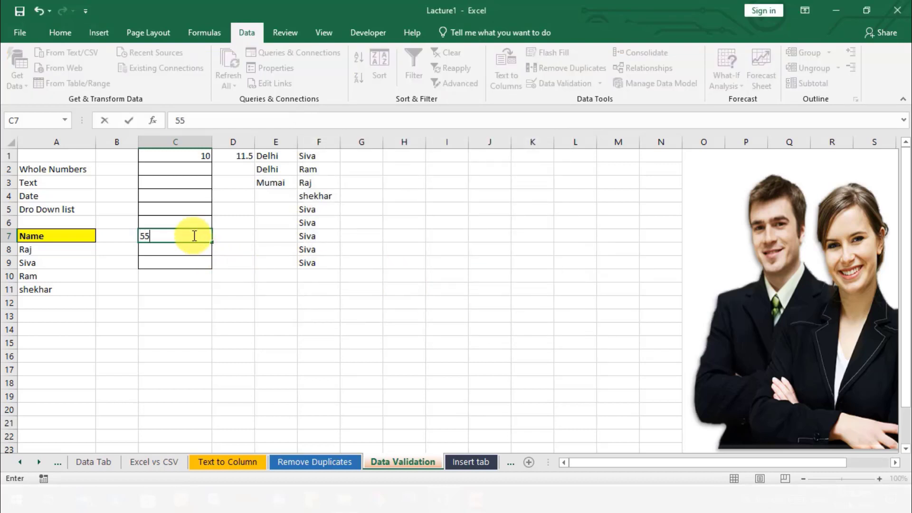
pyautogui.press('Return')
pyautogui.moveTo(384, 232); pyautogui.dragTo(366, 233)
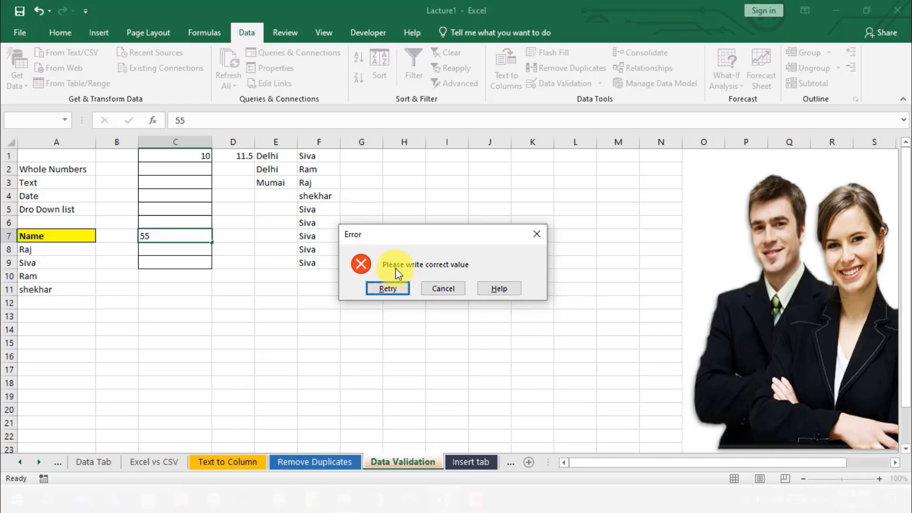
pyautogui.click(535, 234)
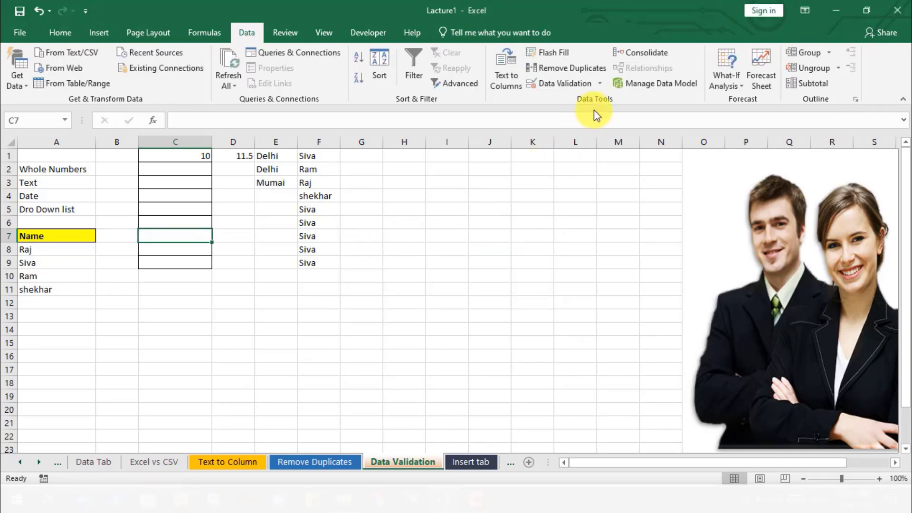